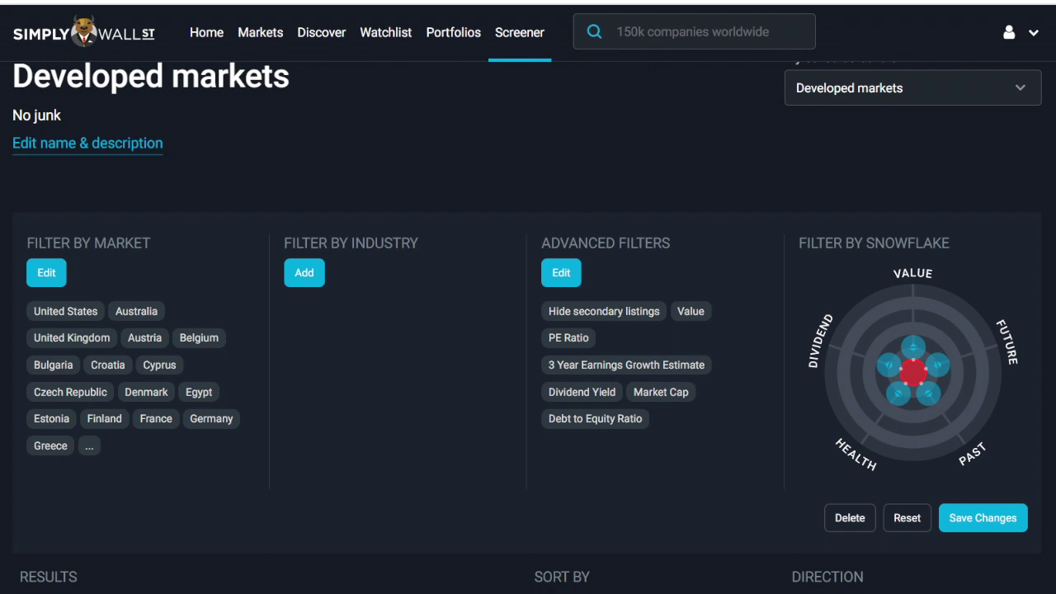
Reset all of the screener's filters and glance at the My Saved Screeners list.
{"action": "left_click", "coordinate": [906, 517]}
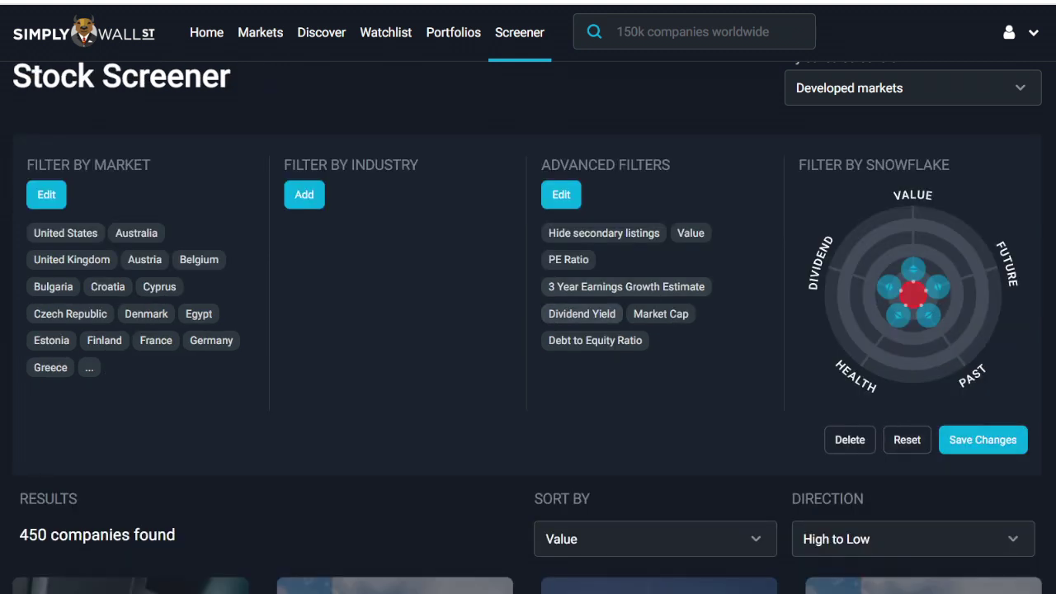
{"action": "scroll", "coordinate": [528, 330], "scroll_direction": "up", "scroll_amount": 2}
{"action": "left_click", "coordinate": [912, 184]}
{"action": "key", "text": "Escape"}
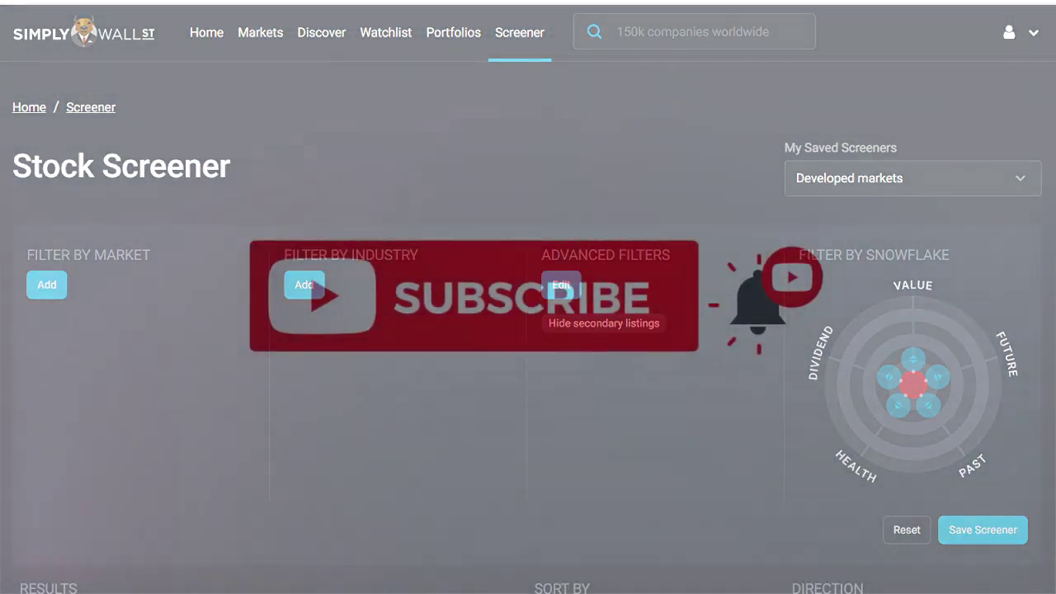
Check the results now show 51,559 companies ranked by market cap, highlighting the count.
{"action": "scroll", "coordinate": [528, 330], "scroll_direction": "down", "scroll_amount": 5}
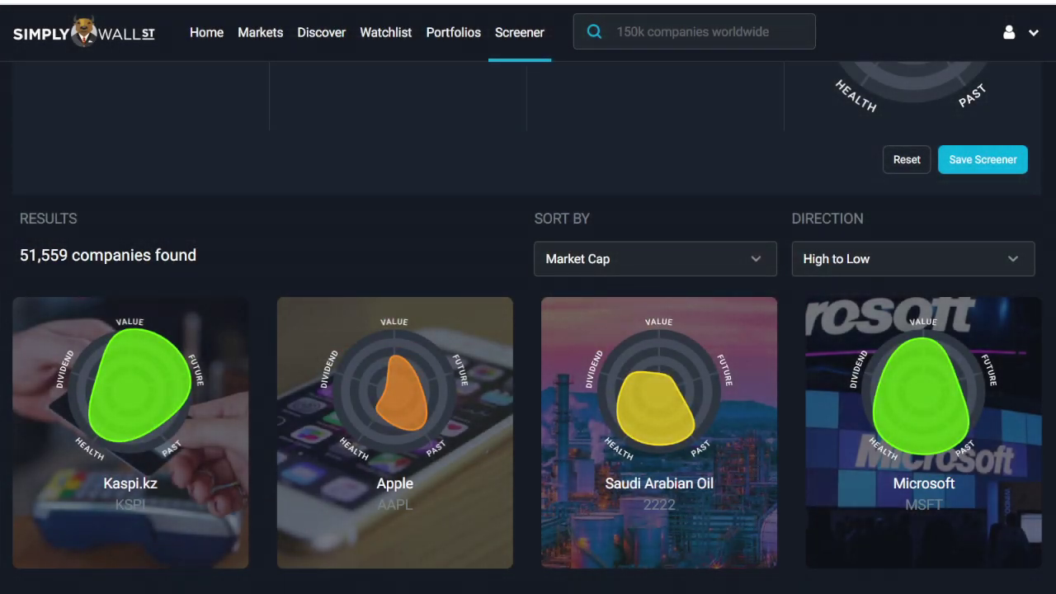
{"action": "mouse_move", "coordinate": [130, 429]}
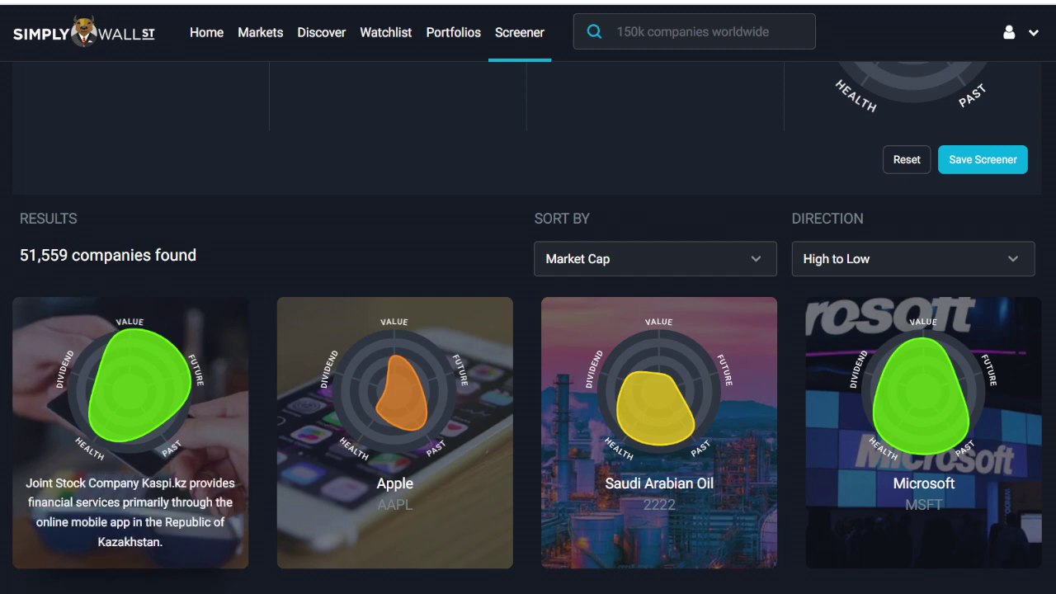
{"action": "scroll", "coordinate": [528, 330], "scroll_direction": "up", "scroll_amount": 3}
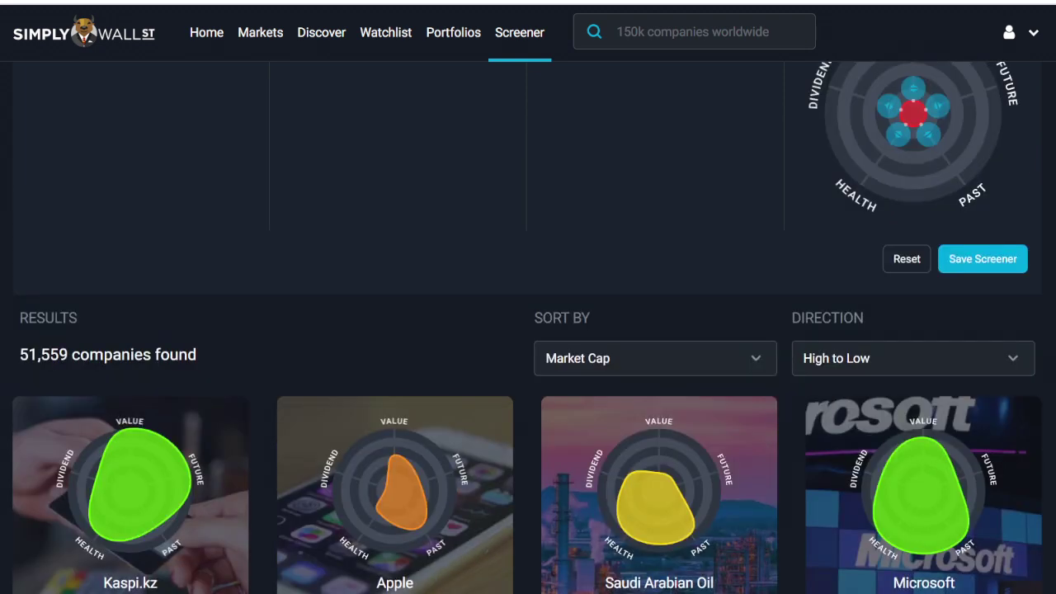
{"action": "scroll", "coordinate": [528, 330], "scroll_direction": "down", "scroll_amount": 4}
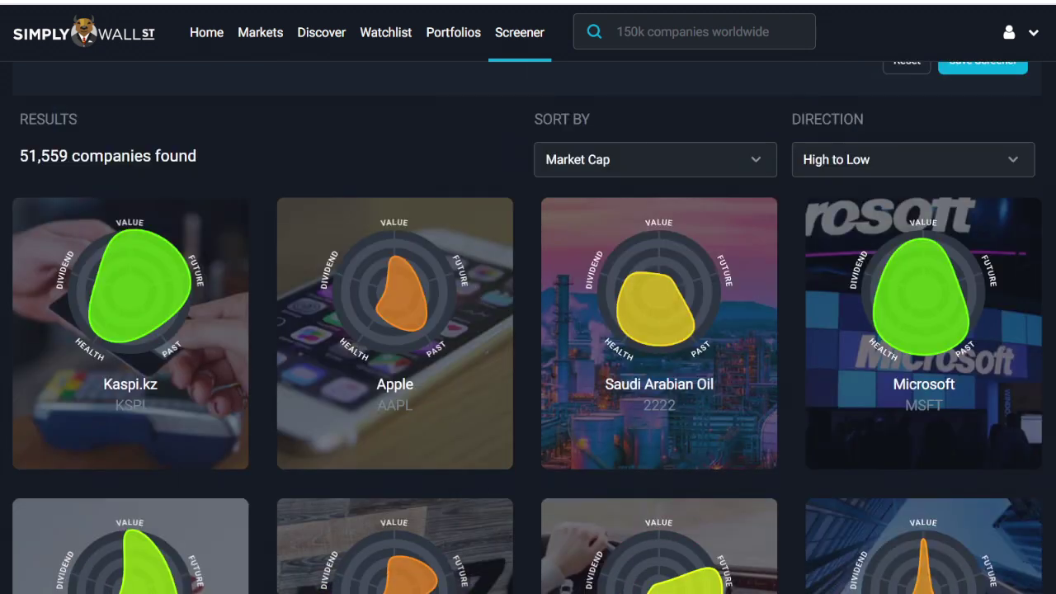
{"action": "scroll", "coordinate": [528, 330], "scroll_direction": "up", "scroll_amount": 1}
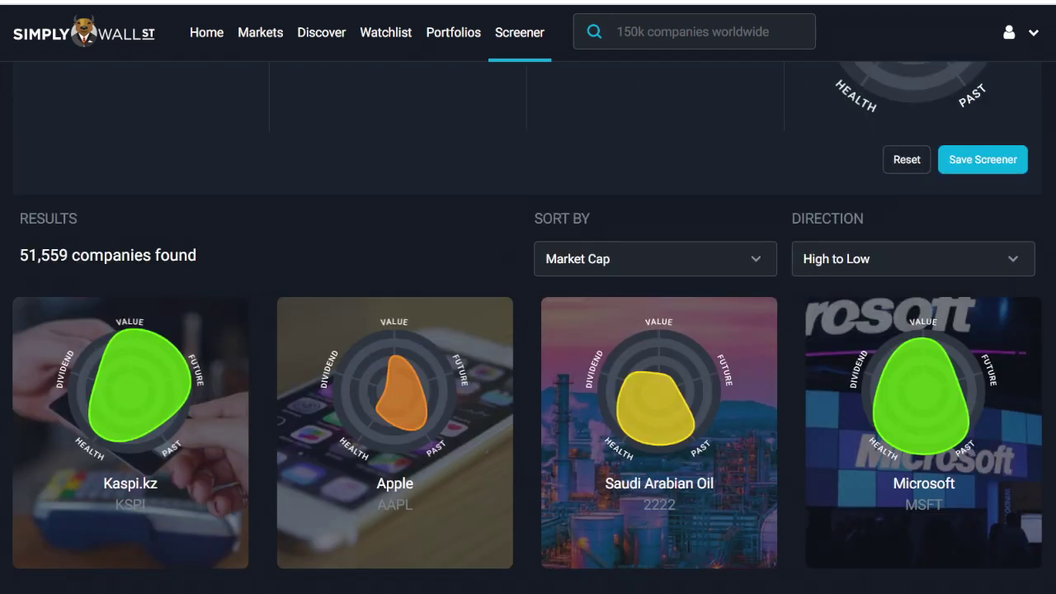
{"action": "double_click", "coordinate": [44, 255]}
{"action": "scroll", "coordinate": [528, 330], "scroll_direction": "down", "scroll_amount": 5}
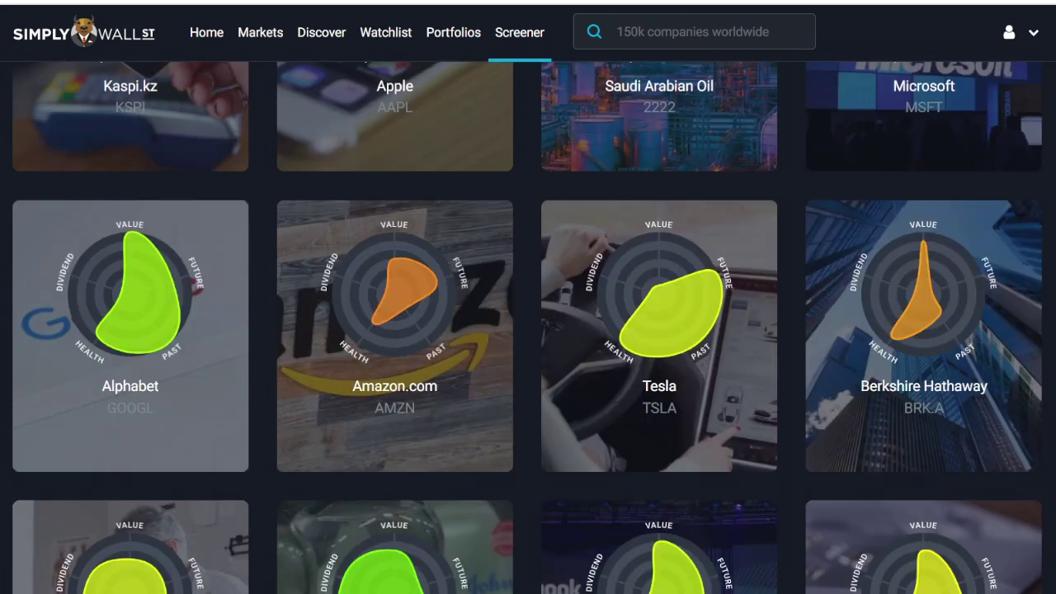
{"action": "scroll", "coordinate": [528, 330], "scroll_direction": "down", "scroll_amount": 1}
{"action": "scroll", "coordinate": [528, 330], "scroll_direction": "down", "scroll_amount": 1}
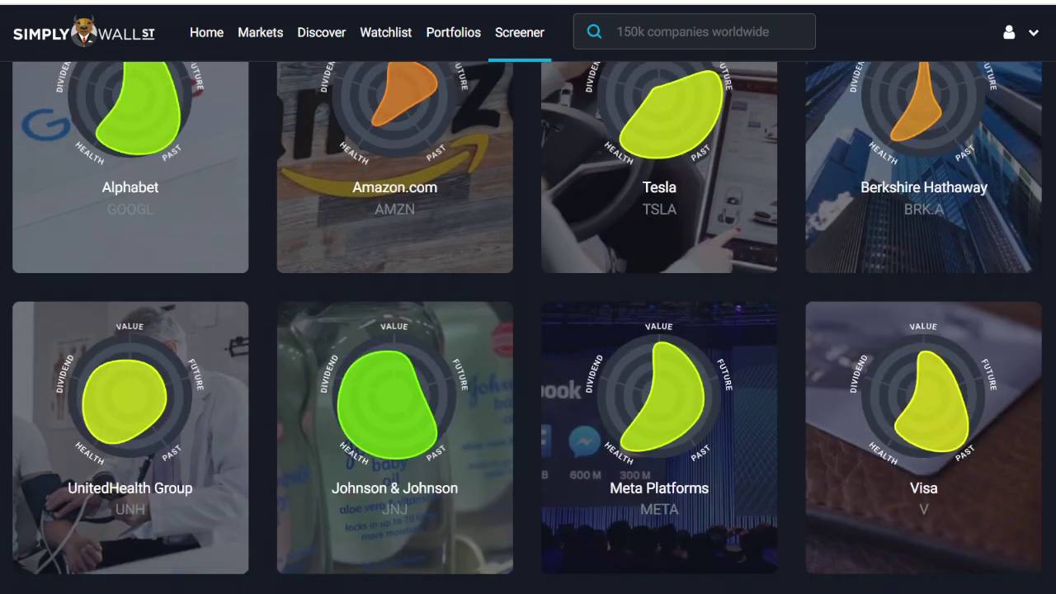
{"action": "scroll", "coordinate": [528, 330], "scroll_direction": "down", "scroll_amount": 3}
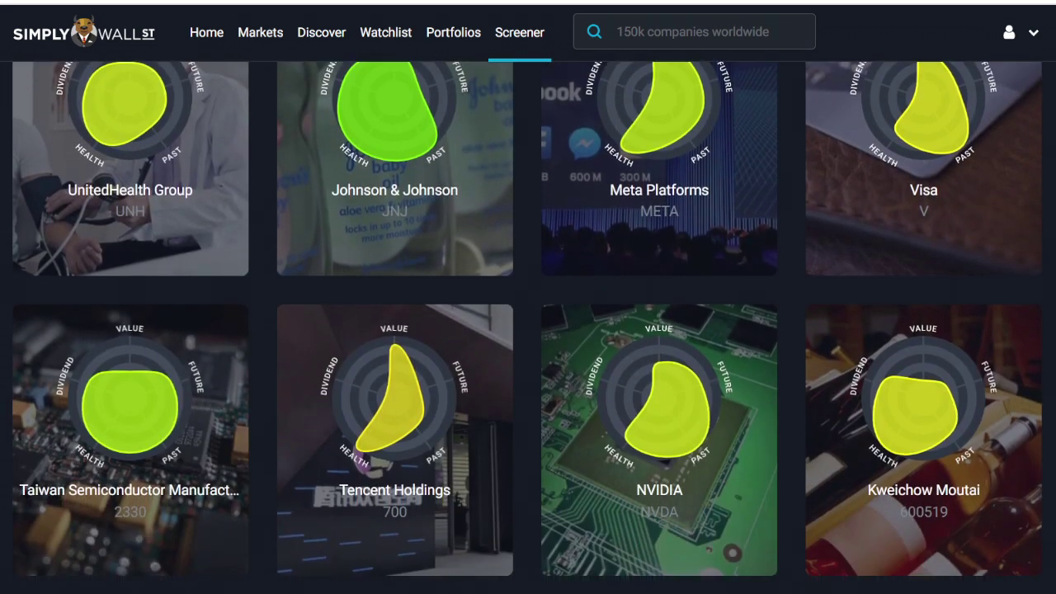
{"action": "scroll", "coordinate": [528, 330], "scroll_direction": "down", "scroll_amount": 1}
{"action": "scroll", "coordinate": [528, 330], "scroll_direction": "up", "scroll_amount": 1}
{"action": "scroll", "coordinate": [528, 330], "scroll_direction": "down", "scroll_amount": 3}
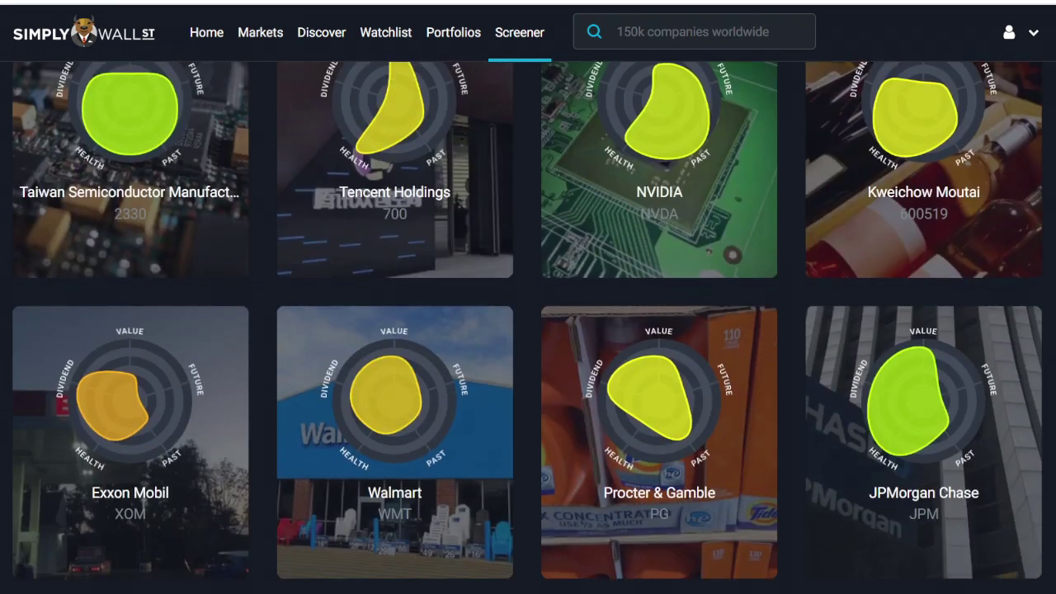
{"action": "scroll", "coordinate": [528, 330], "scroll_direction": "down", "scroll_amount": 3}
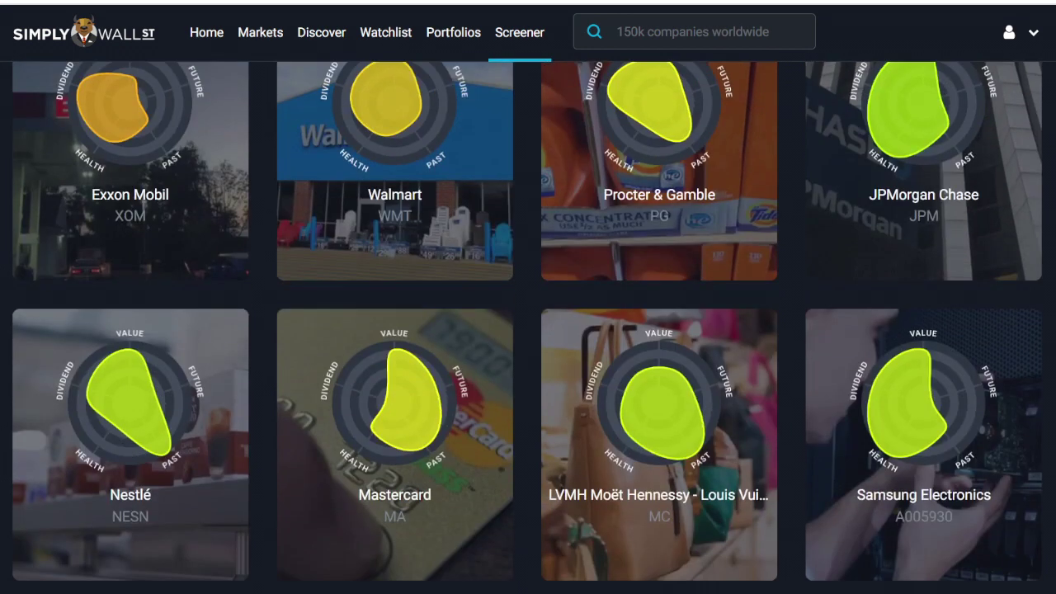
{"action": "scroll", "coordinate": [528, 330], "scroll_direction": "down", "scroll_amount": 1}
{"action": "scroll", "coordinate": [528, 330], "scroll_direction": "down", "scroll_amount": 1}
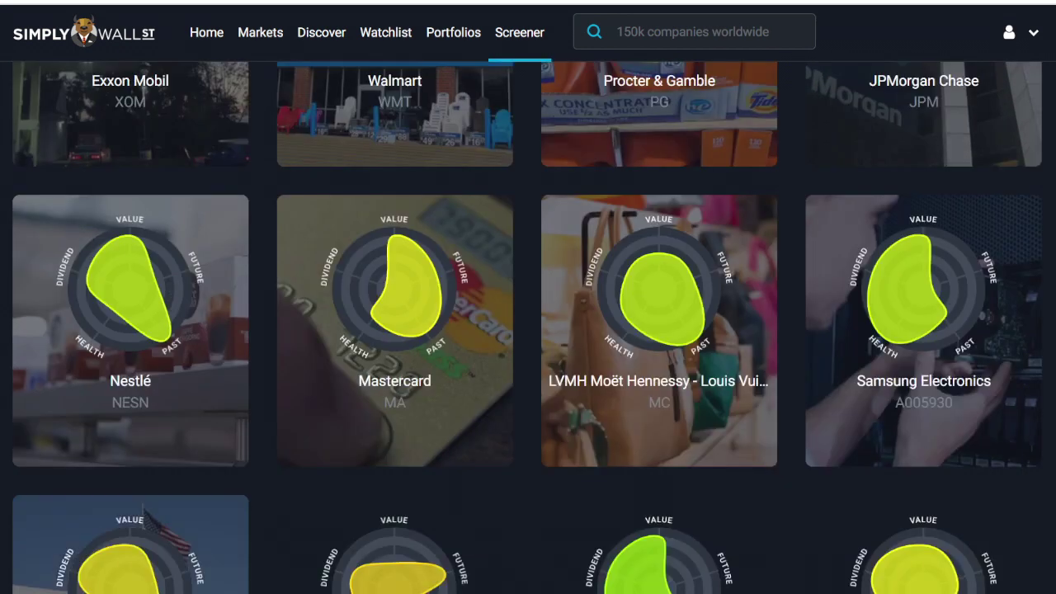
{"action": "scroll", "coordinate": [528, 330], "scroll_direction": "down", "scroll_amount": 4}
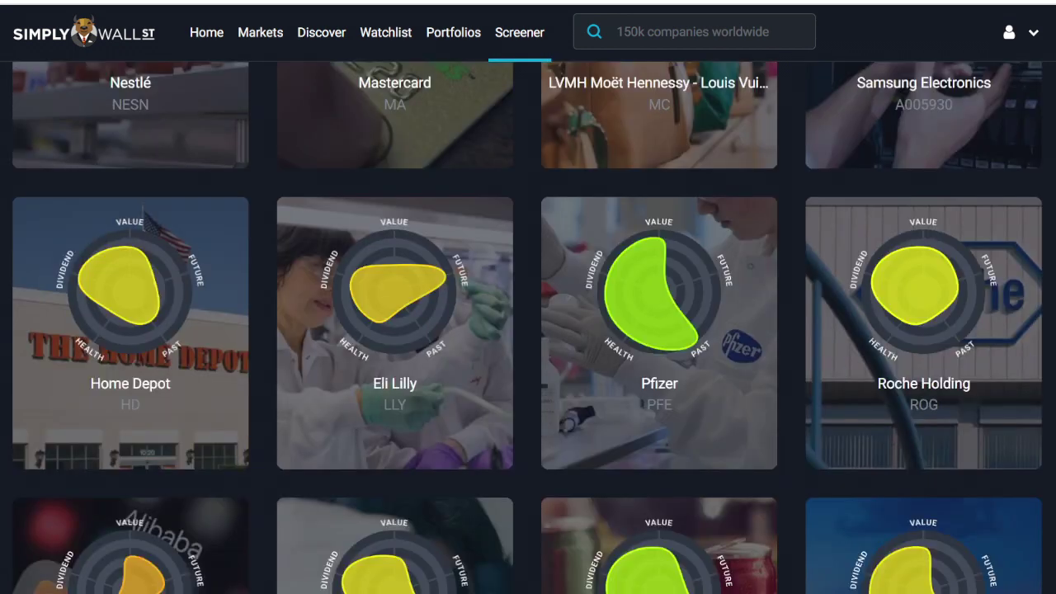
{"action": "scroll", "coordinate": [528, 330], "scroll_direction": "down", "scroll_amount": 2}
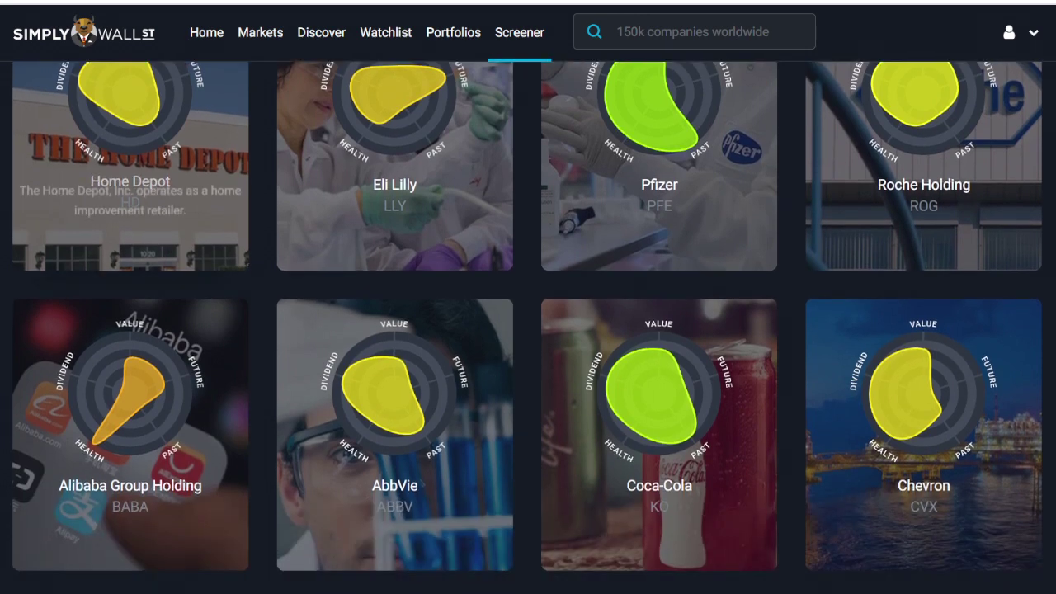
{"action": "scroll", "coordinate": [528, 330], "scroll_direction": "down", "scroll_amount": 2}
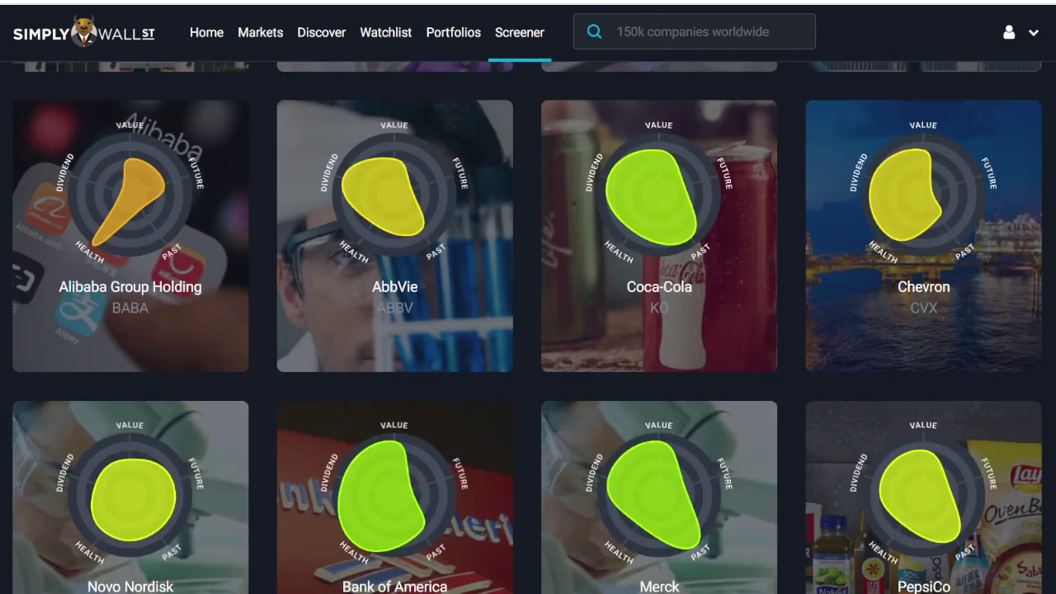
{"action": "scroll", "coordinate": [528, 330], "scroll_direction": "down", "scroll_amount": 1}
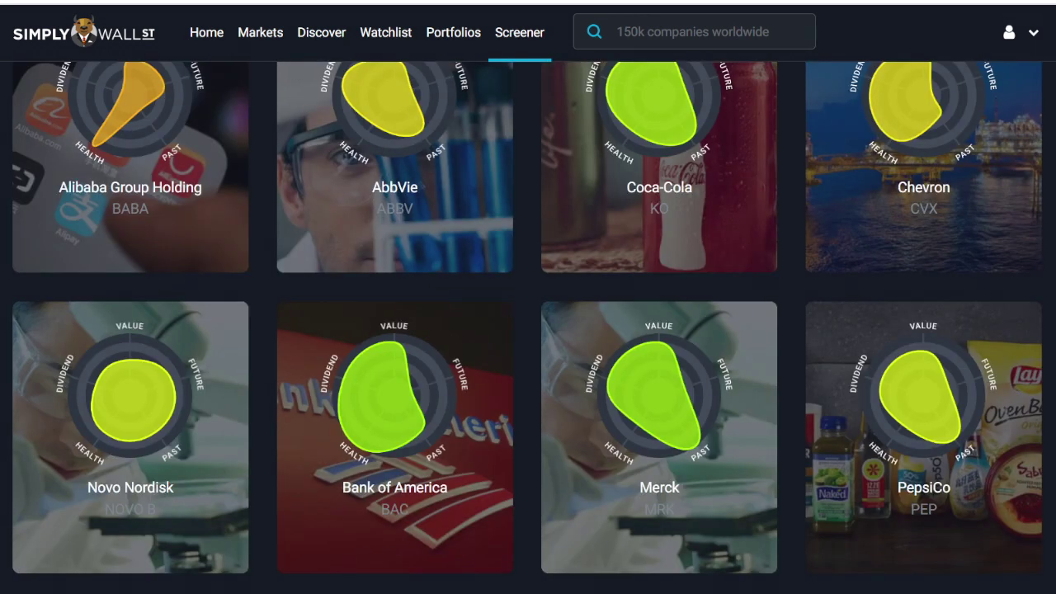
{"action": "scroll", "coordinate": [528, 330], "scroll_direction": "down", "scroll_amount": 1}
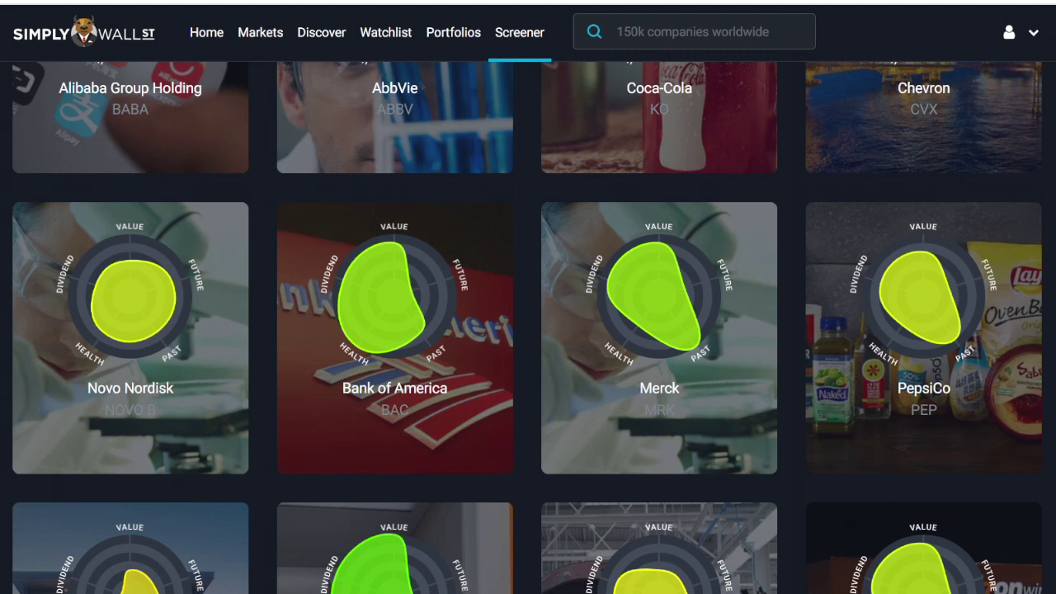
{"action": "scroll", "coordinate": [528, 330], "scroll_direction": "down", "scroll_amount": 1}
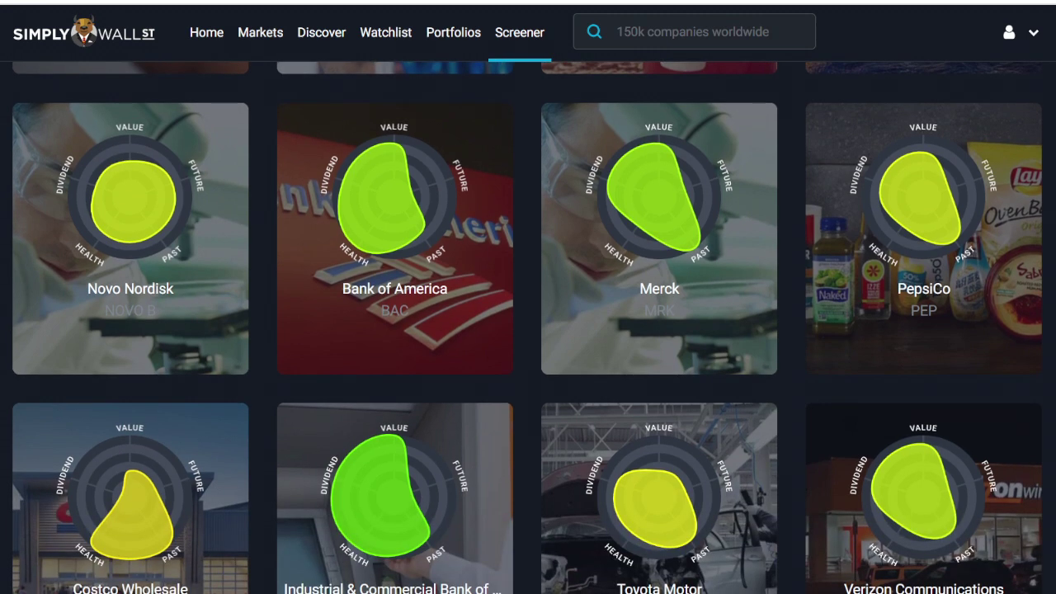
{"action": "scroll", "coordinate": [528, 330], "scroll_direction": "down", "scroll_amount": 3}
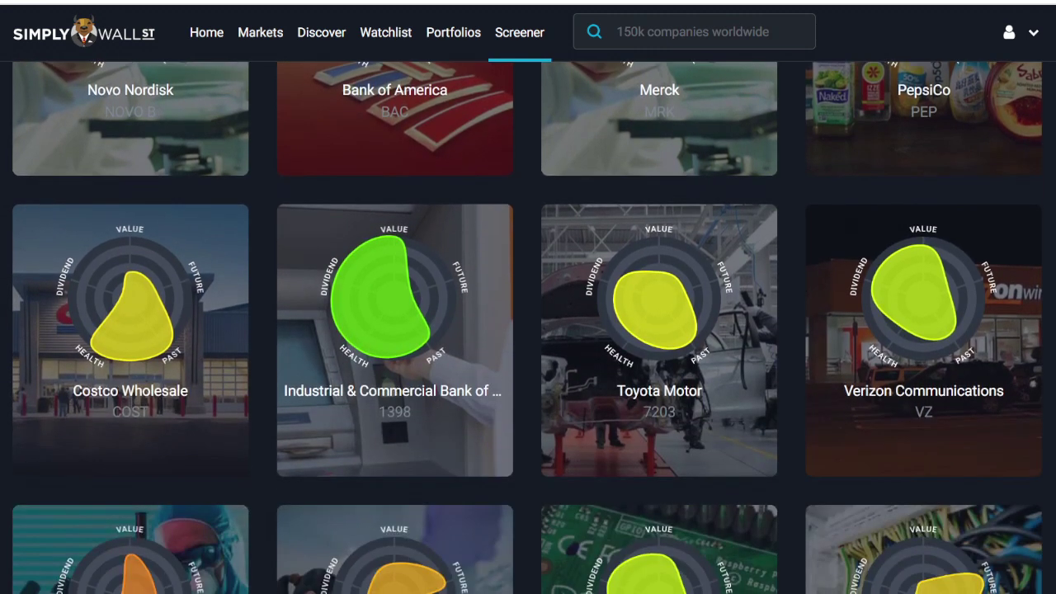
{"action": "scroll", "coordinate": [659, 371], "scroll_direction": "up", "scroll_amount": 5}
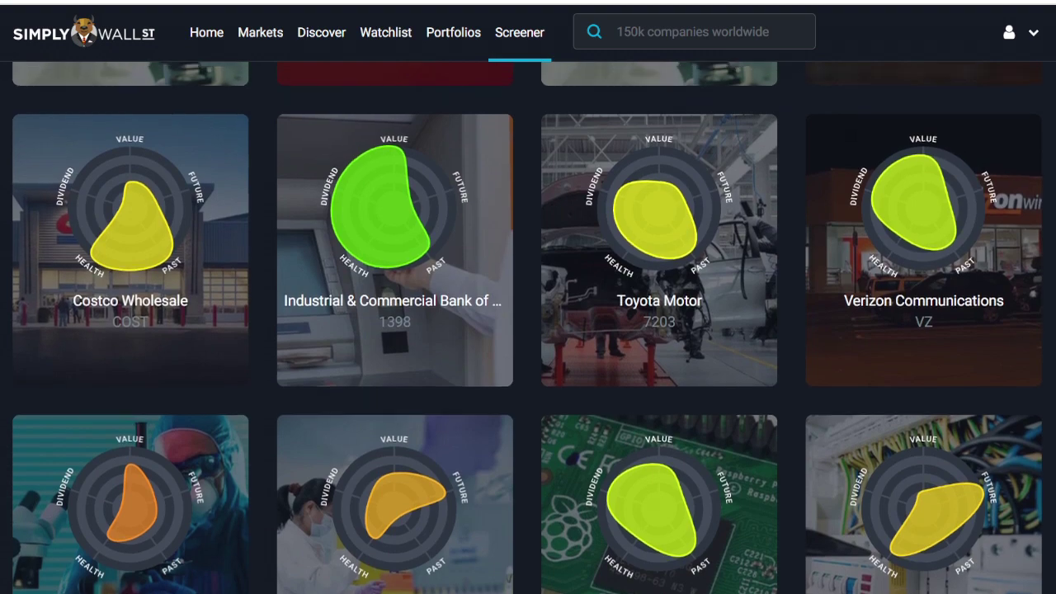
{"action": "scroll", "coordinate": [528, 330], "scroll_direction": "up", "scroll_amount": 5}
Reload the saved 'Developed markets' screener from My Saved Screeners.
{"action": "scroll", "coordinate": [528, 330], "scroll_direction": "down", "scroll_amount": 1}
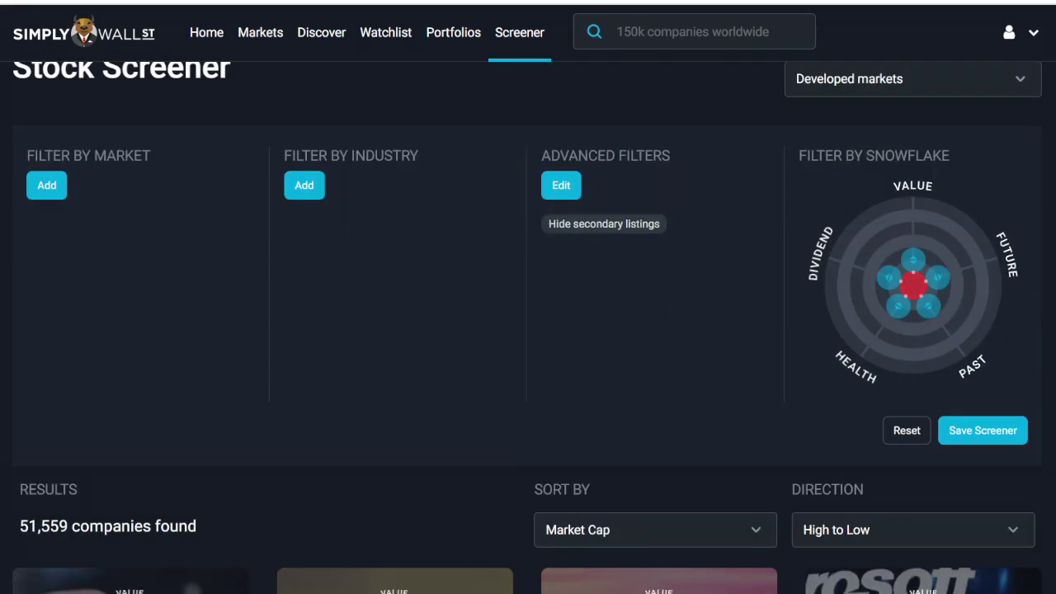
{"action": "scroll", "coordinate": [528, 330], "scroll_direction": "up", "scroll_amount": 1}
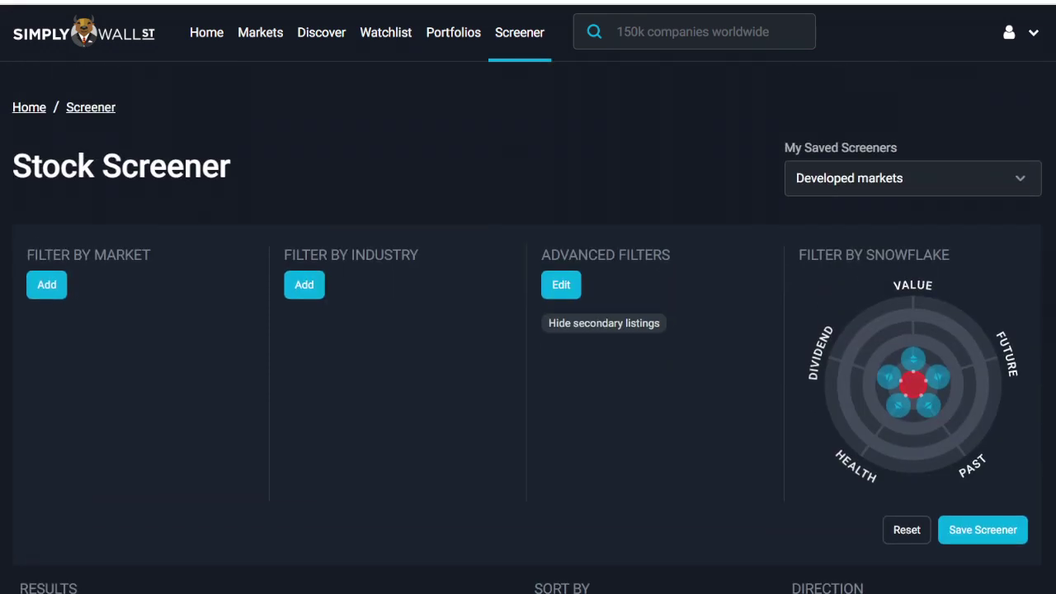
{"action": "left_click", "coordinate": [912, 179]}
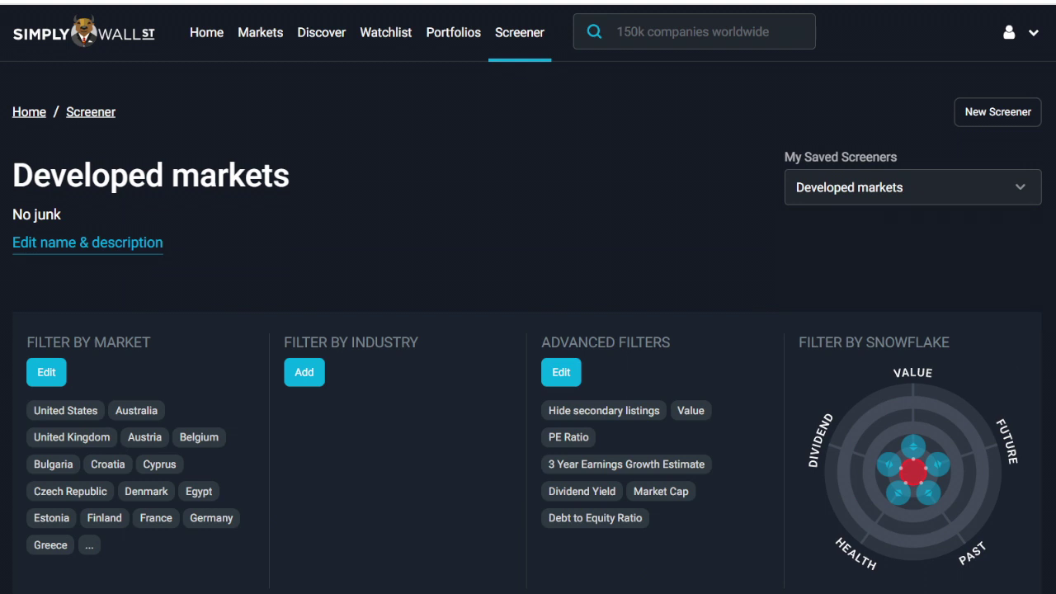
{"action": "scroll", "coordinate": [528, 330], "scroll_direction": "down", "scroll_amount": 1}
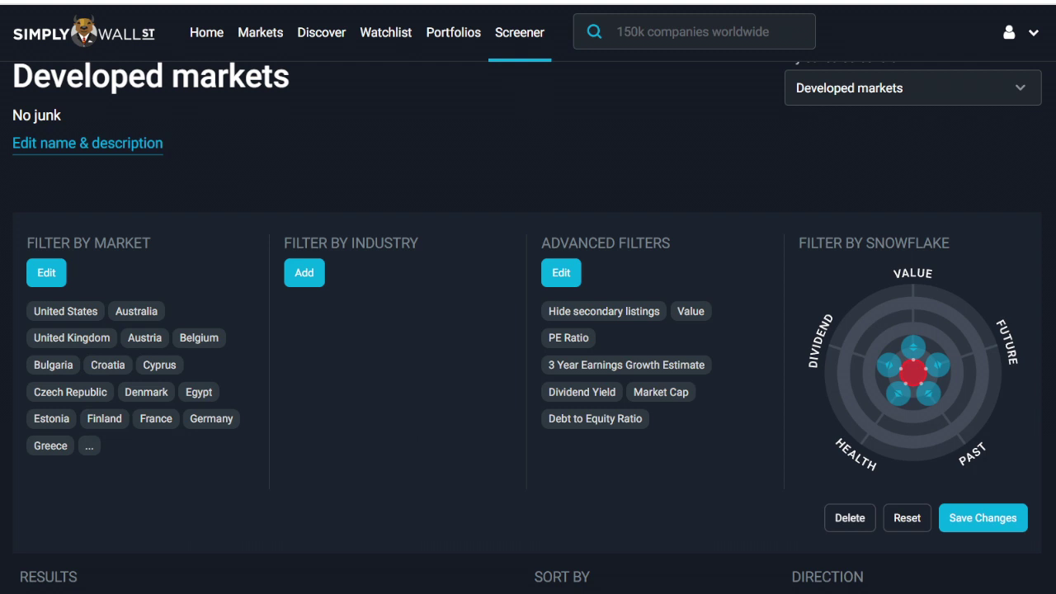
Review the checked exchanges in Filter by Markets, like Euronext Amsterdam and Oslo Bors, leaving them unchanged.
{"action": "left_click", "coordinate": [46, 272]}
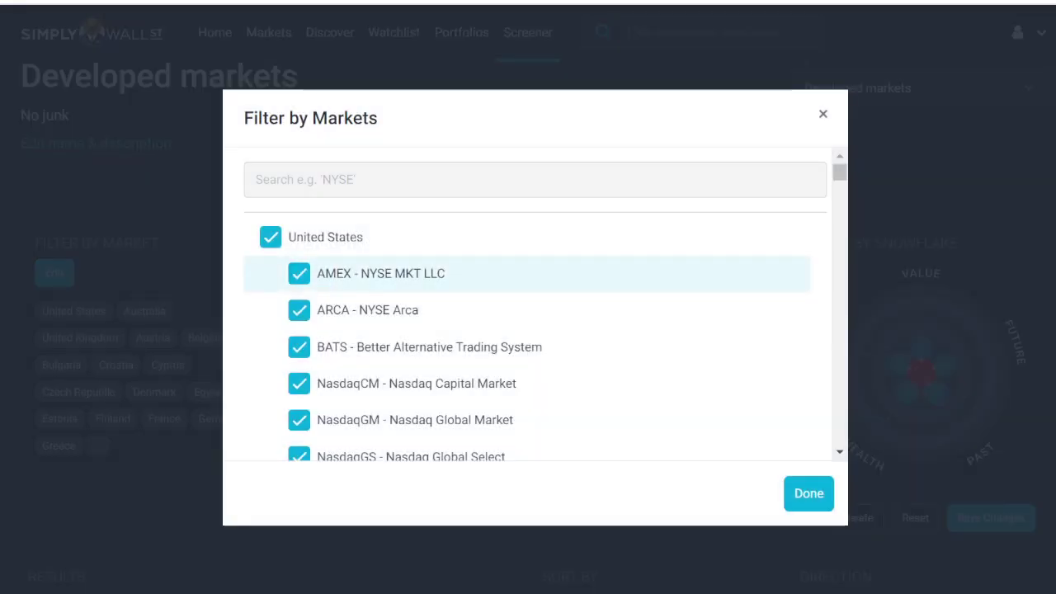
{"action": "scroll", "coordinate": [528, 281], "scroll_direction": "down", "scroll_amount": 5}
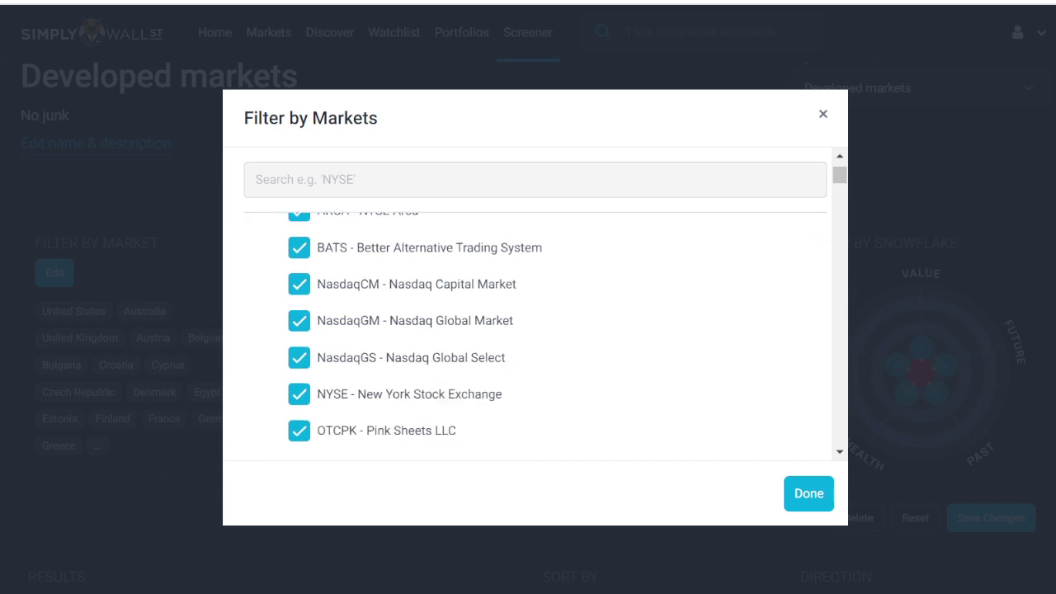
{"action": "scroll", "coordinate": [298, 277], "scroll_direction": "down", "scroll_amount": 10}
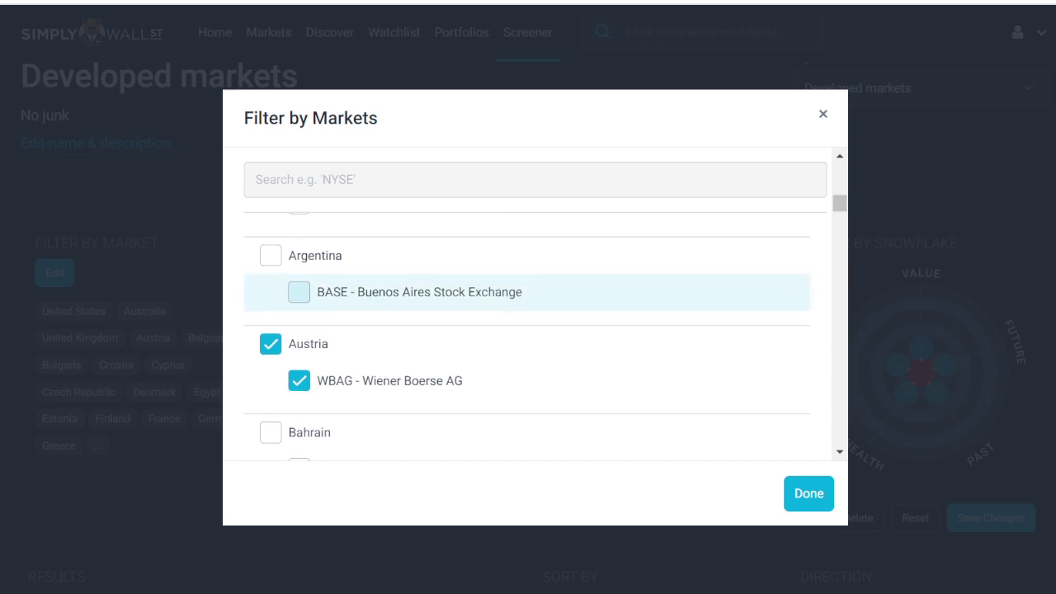
{"action": "scroll", "coordinate": [299, 281], "scroll_direction": "down", "scroll_amount": 2}
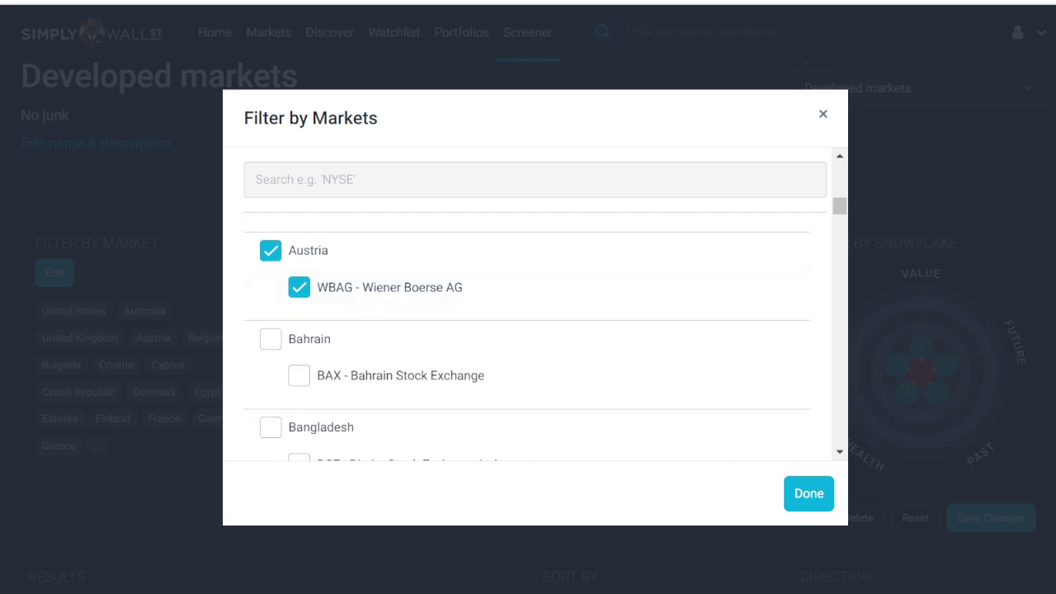
{"action": "scroll", "coordinate": [298, 281], "scroll_direction": "down", "scroll_amount": 8}
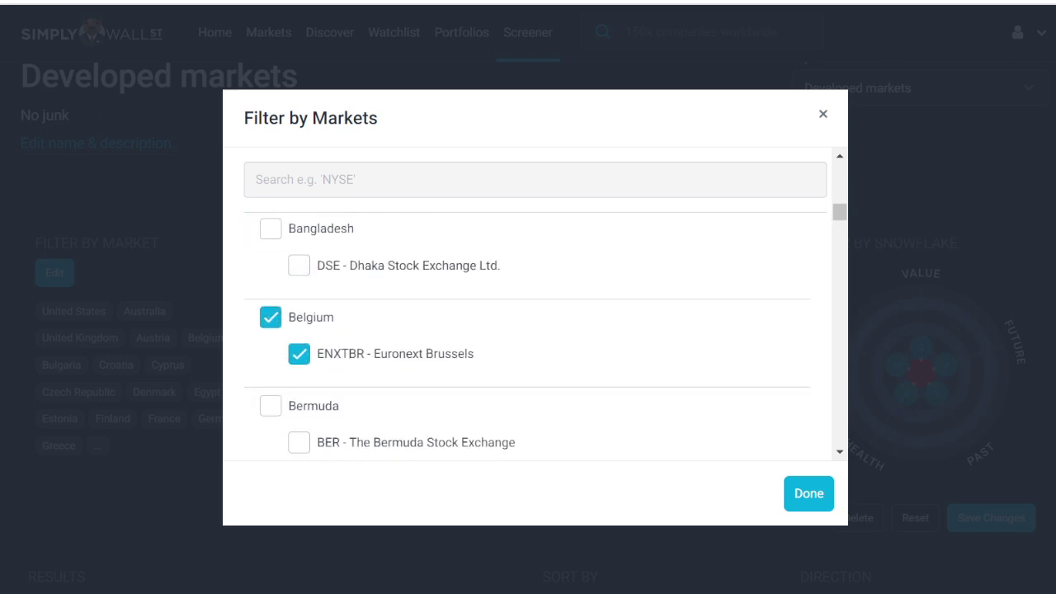
{"action": "scroll", "coordinate": [299, 280], "scroll_direction": "down", "scroll_amount": 8}
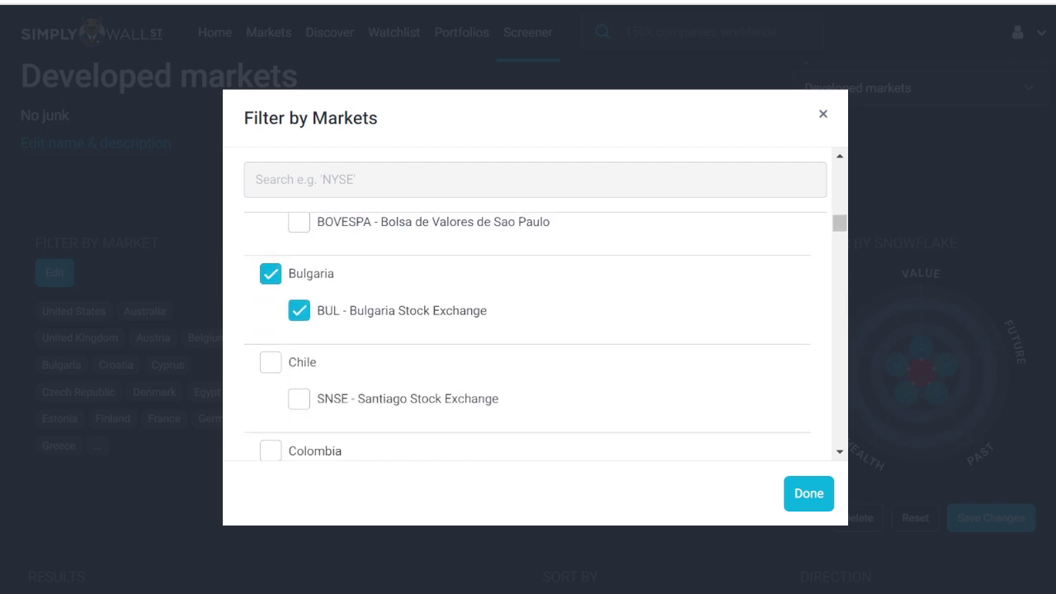
{"action": "scroll", "coordinate": [298, 284], "scroll_direction": "down", "scroll_amount": 5}
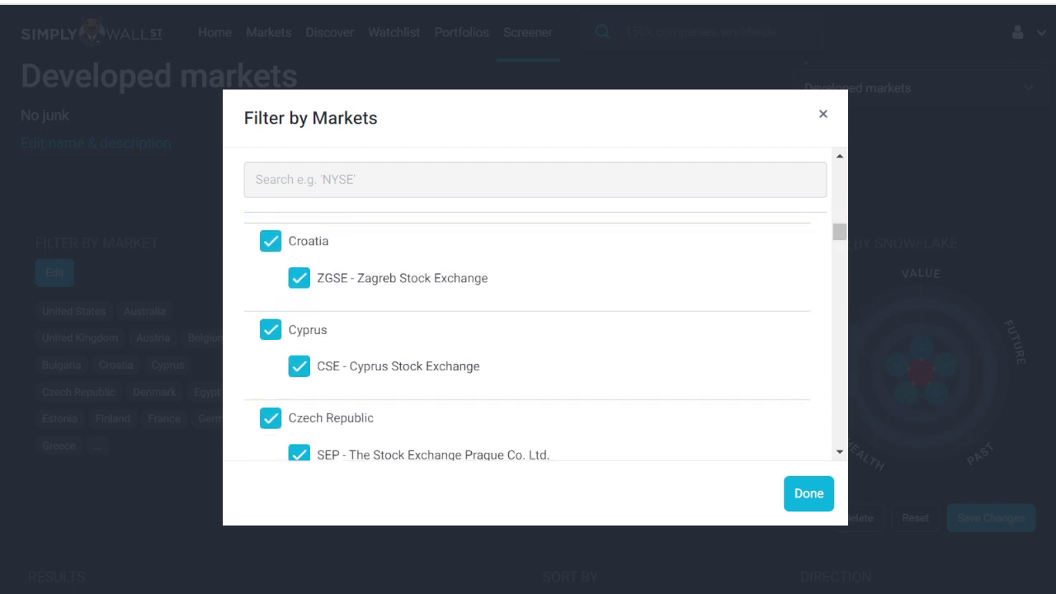
{"action": "scroll", "coordinate": [299, 289], "scroll_direction": "down", "scroll_amount": 5}
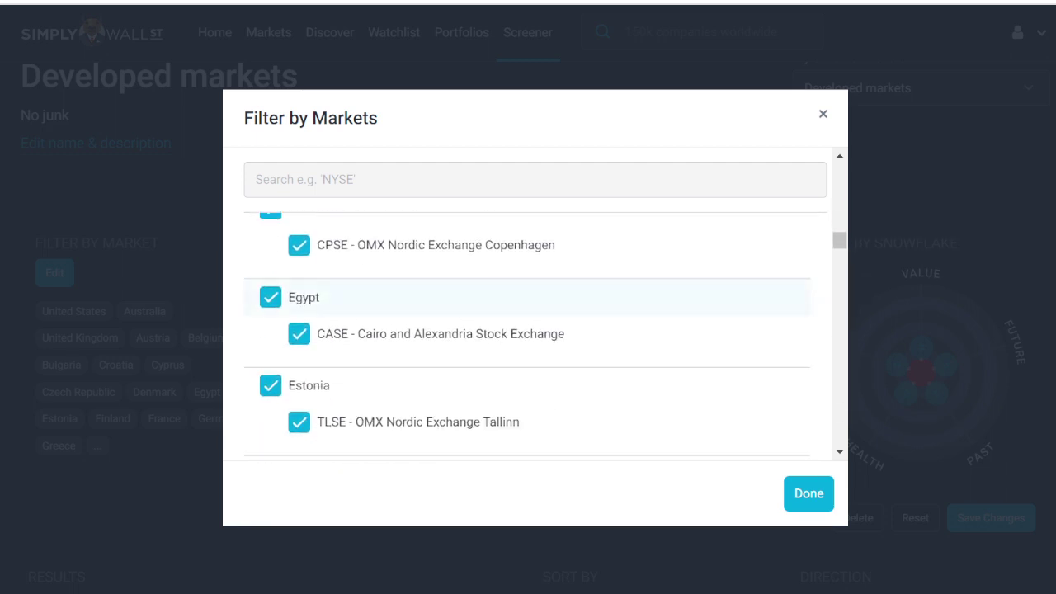
{"action": "scroll", "coordinate": [298, 279], "scroll_direction": "down", "scroll_amount": 7}
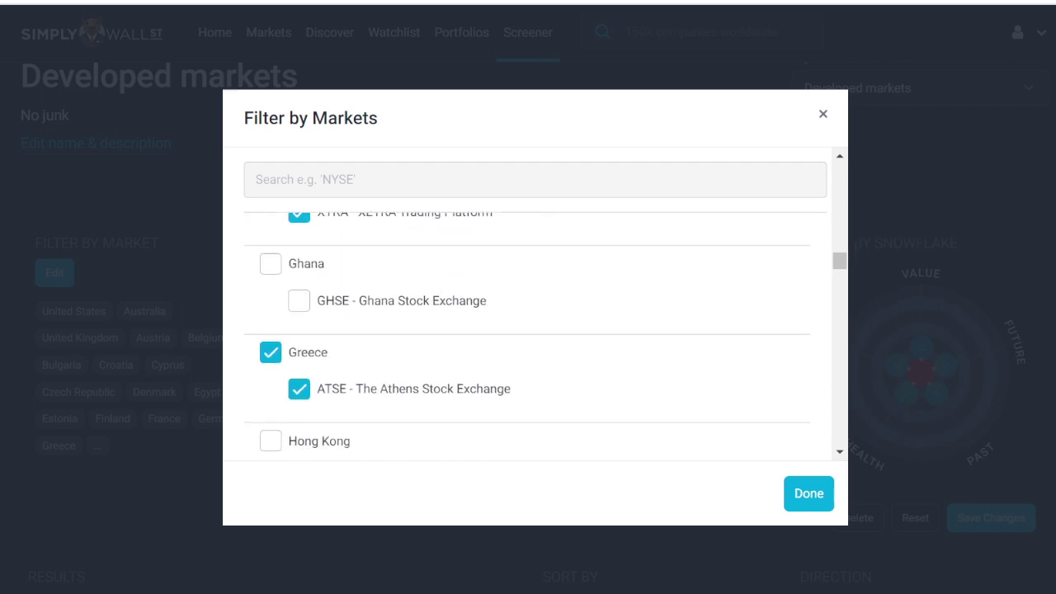
{"action": "scroll", "coordinate": [299, 279], "scroll_direction": "down", "scroll_amount": 8}
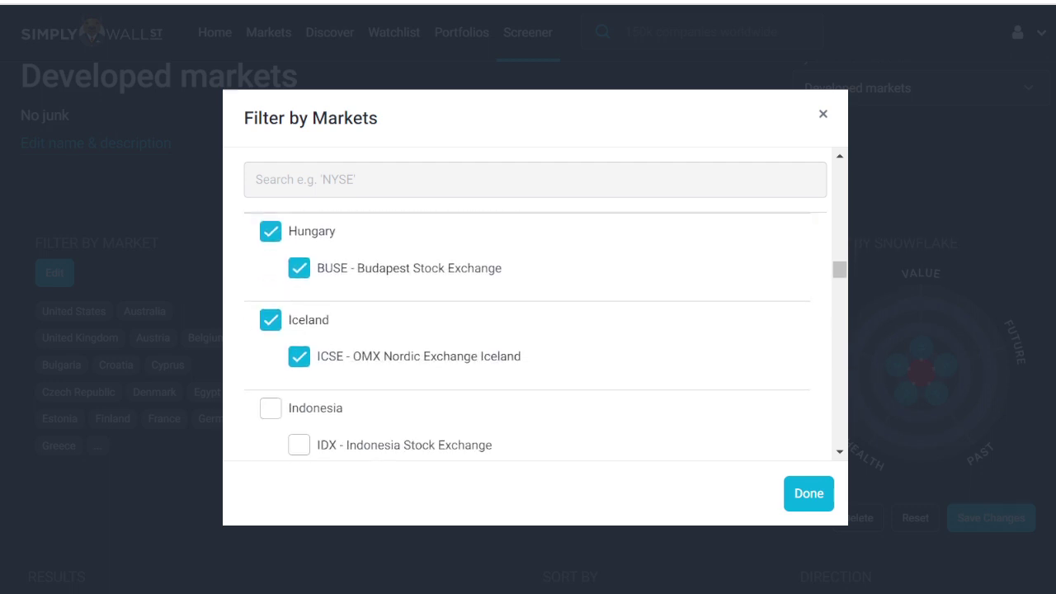
{"action": "scroll", "coordinate": [299, 295], "scroll_direction": "down", "scroll_amount": 6}
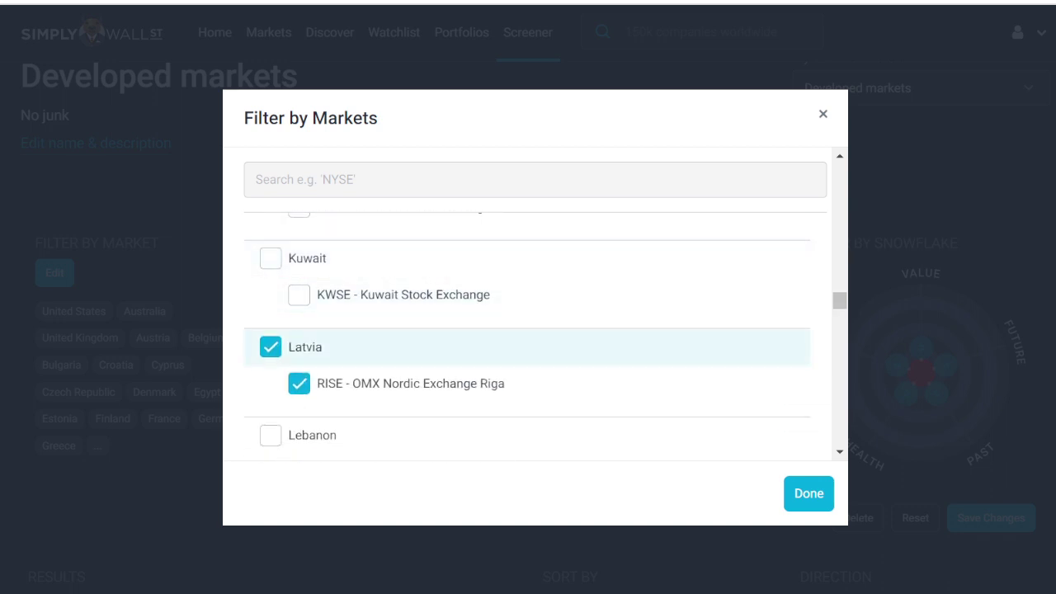
{"action": "scroll", "coordinate": [298, 355], "scroll_direction": "down", "scroll_amount": 3}
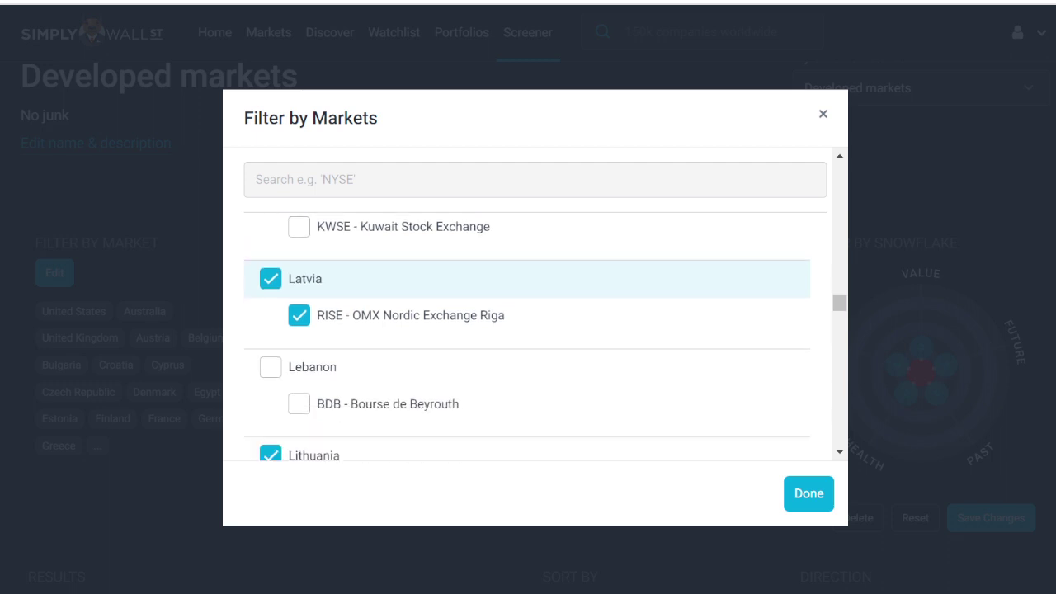
{"action": "scroll", "coordinate": [528, 355], "scroll_direction": "down", "scroll_amount": 5}
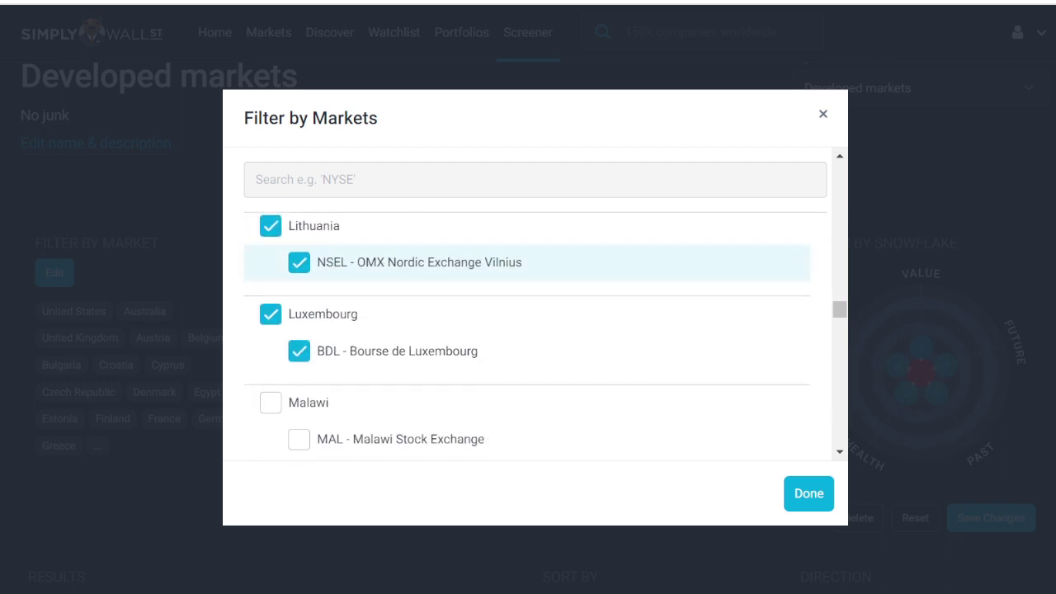
{"action": "scroll", "coordinate": [528, 337], "scroll_direction": "down", "scroll_amount": 4}
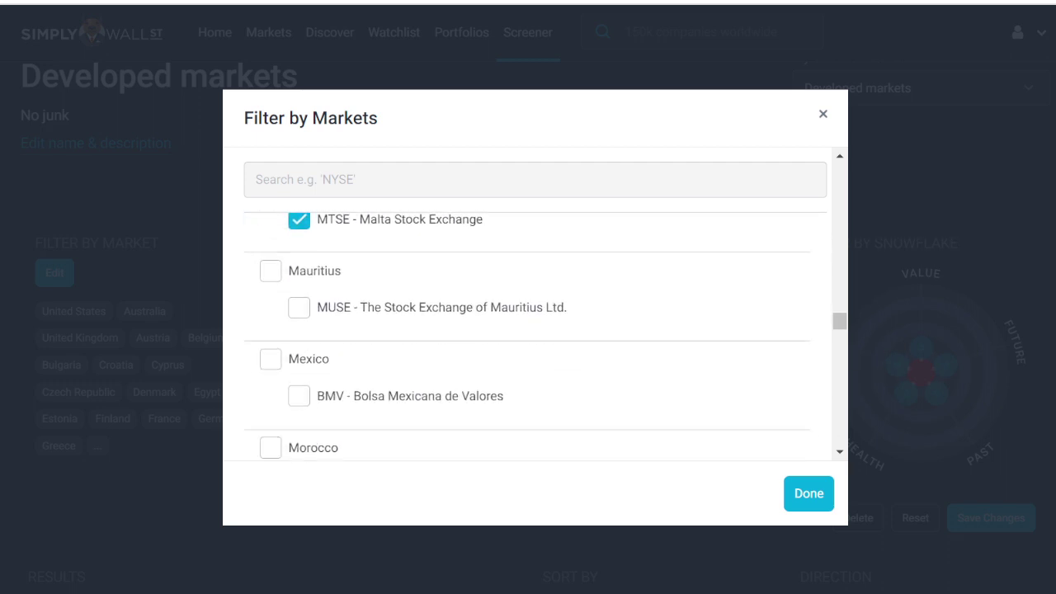
{"action": "scroll", "coordinate": [528, 337], "scroll_direction": "down", "scroll_amount": 5}
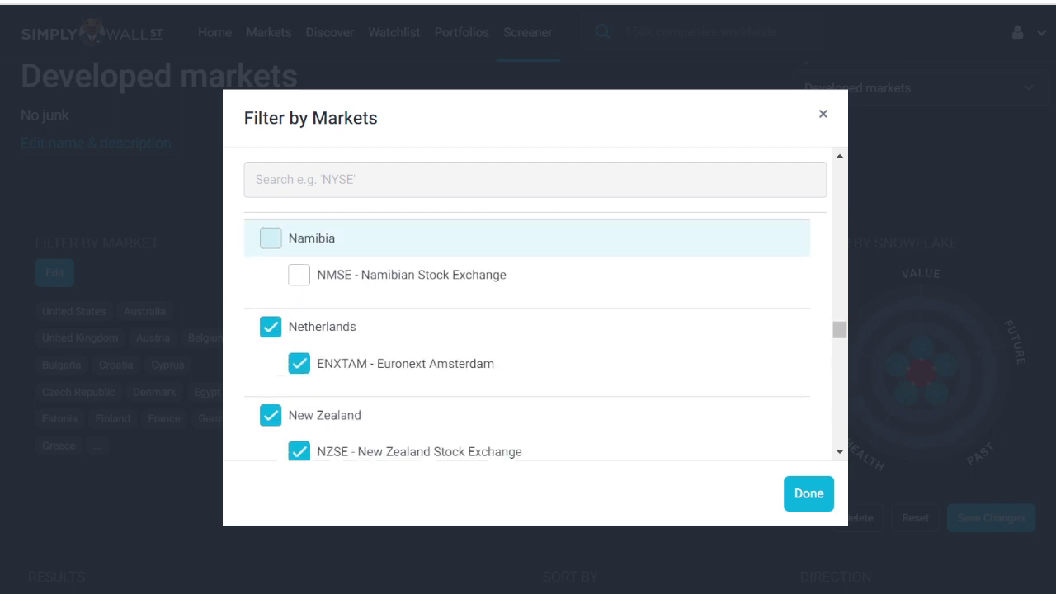
{"action": "scroll", "coordinate": [528, 247], "scroll_direction": "down", "scroll_amount": 3}
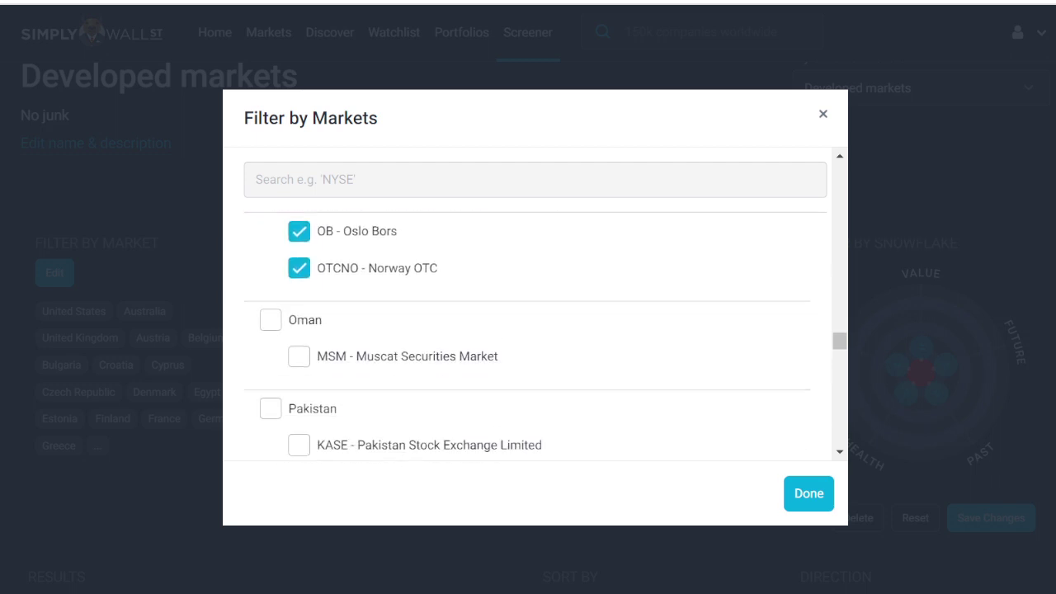
{"action": "scroll", "coordinate": [528, 248], "scroll_direction": "down", "scroll_amount": 2}
{"action": "key", "text": "Escape"}
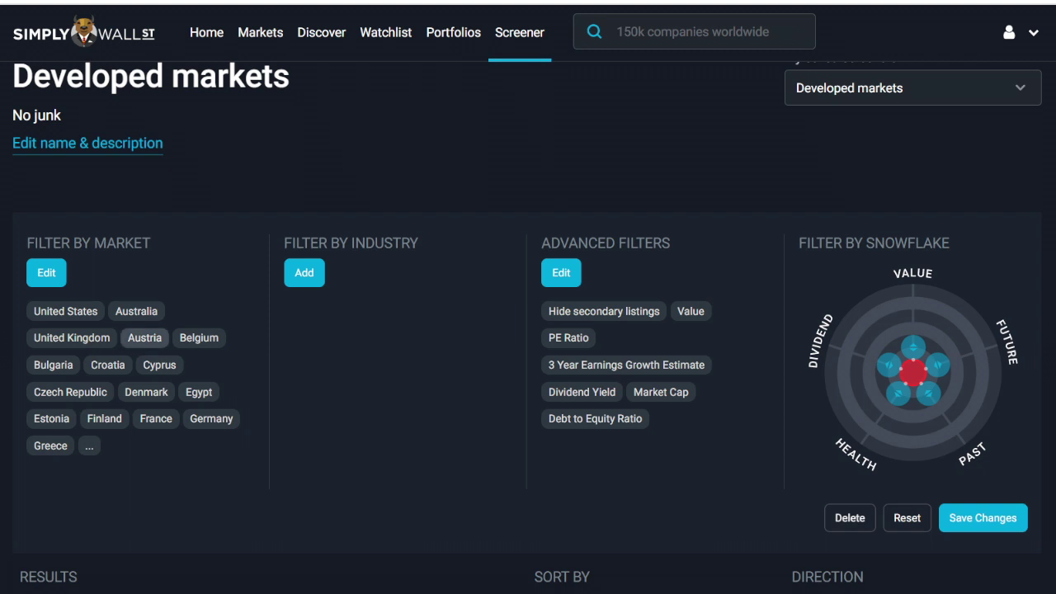
Show the Advanced filters: Market Cap above $USD 100 million, Discount to Free Cash Flow above 48%.
{"action": "left_click", "coordinate": [561, 273]}
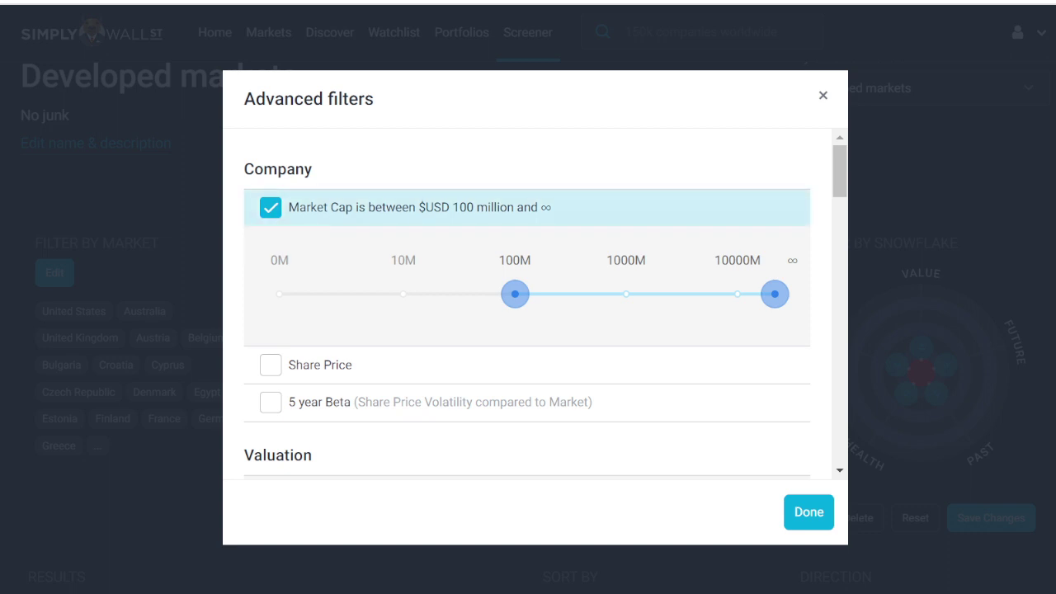
{"action": "scroll", "coordinate": [528, 363], "scroll_direction": "down", "scroll_amount": 1}
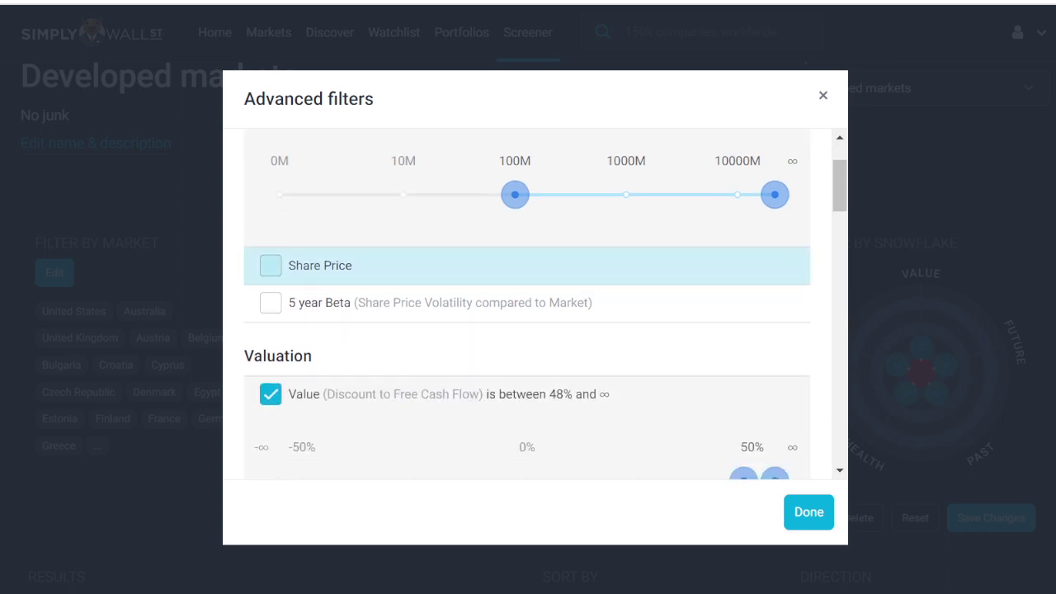
{"action": "scroll", "coordinate": [528, 363], "scroll_direction": "up", "scroll_amount": 1}
{"action": "scroll", "coordinate": [528, 305], "scroll_direction": "down", "scroll_amount": 1}
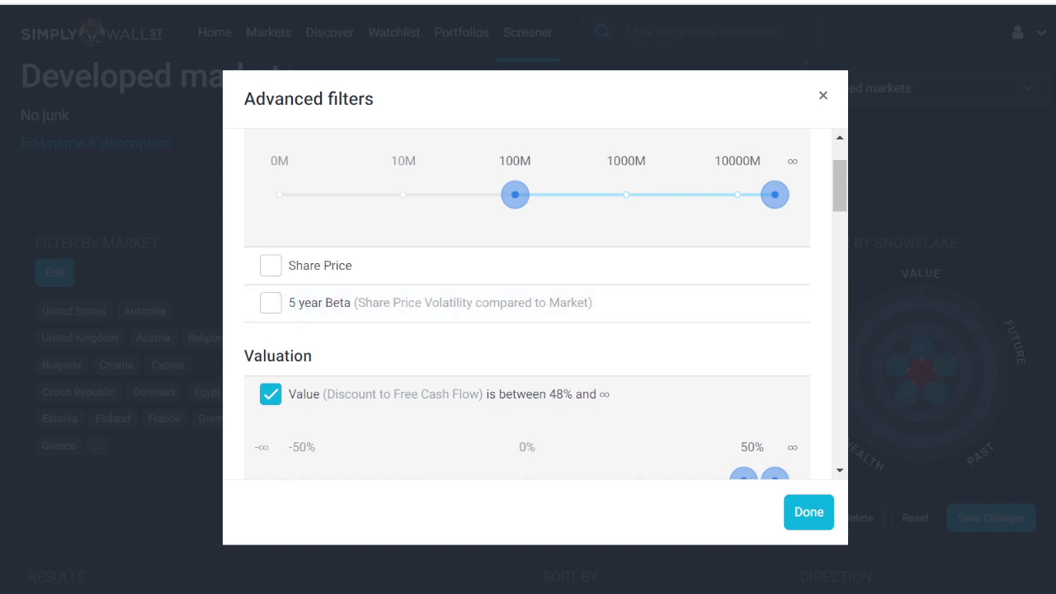
{"action": "scroll", "coordinate": [528, 305], "scroll_direction": "down", "scroll_amount": 1}
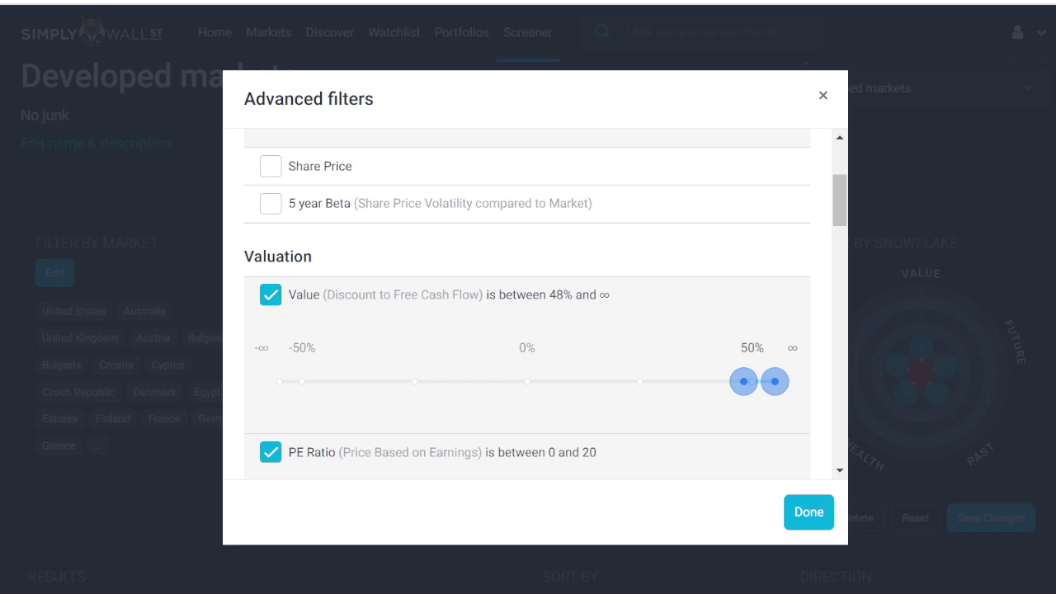
{"action": "scroll", "coordinate": [528, 304], "scroll_direction": "down", "scroll_amount": 3}
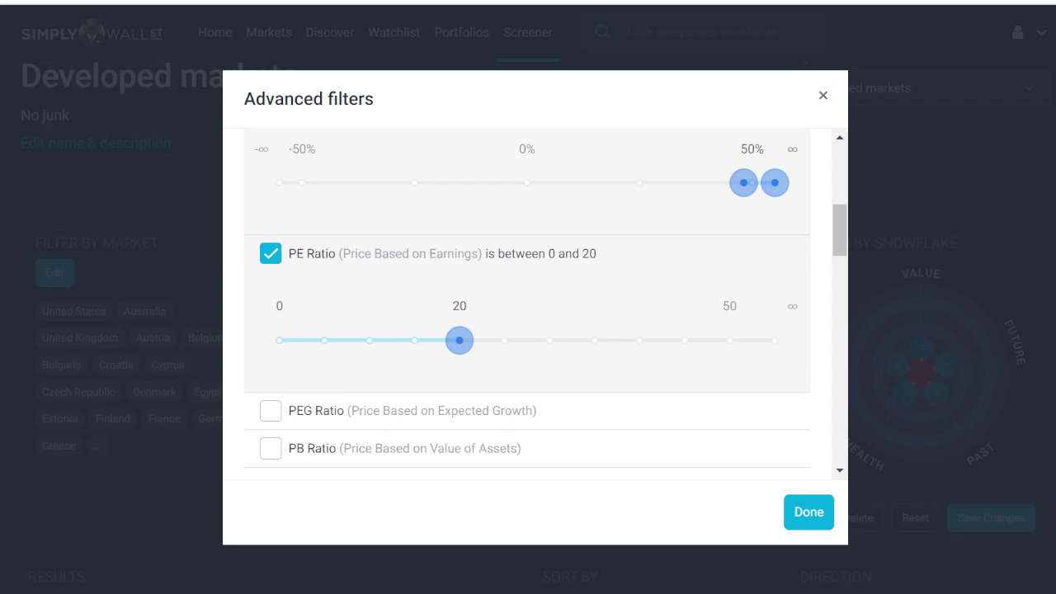
{"action": "mouse_move", "coordinate": [459, 340]}
{"action": "left_mouse_down"}
{"action": "mouse_move", "coordinate": [728, 340]}
{"action": "mouse_move", "coordinate": [450, 340]}
{"action": "mouse_move", "coordinate": [459, 340]}
{"action": "left_mouse_up"}
{"action": "scroll", "coordinate": [528, 247], "scroll_direction": "down", "scroll_amount": 3}
{"action": "scroll", "coordinate": [528, 248], "scroll_direction": "up", "scroll_amount": 1}
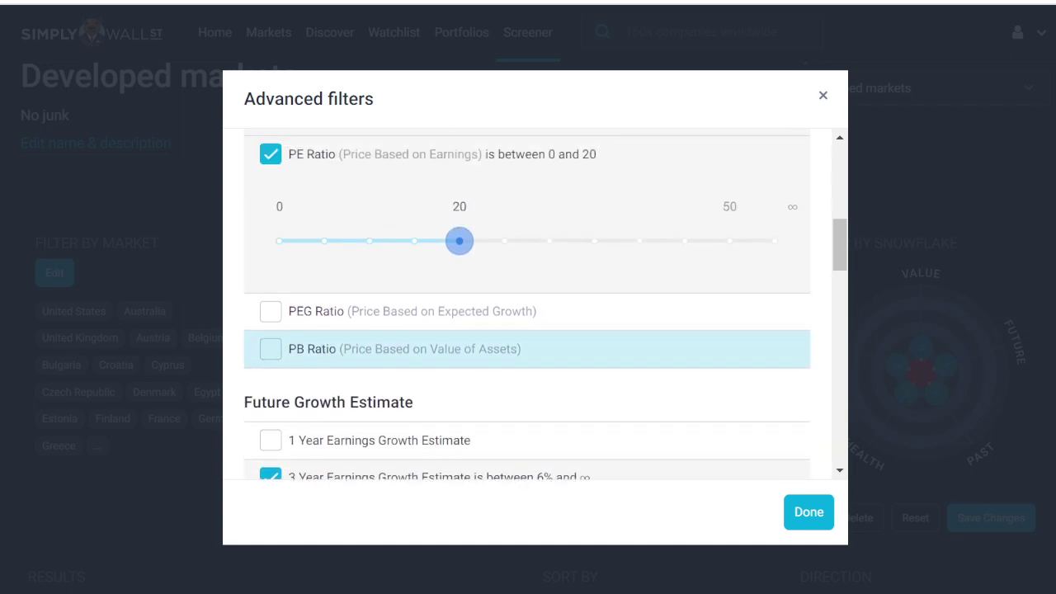
{"action": "scroll", "coordinate": [528, 297], "scroll_direction": "down", "scroll_amount": 2}
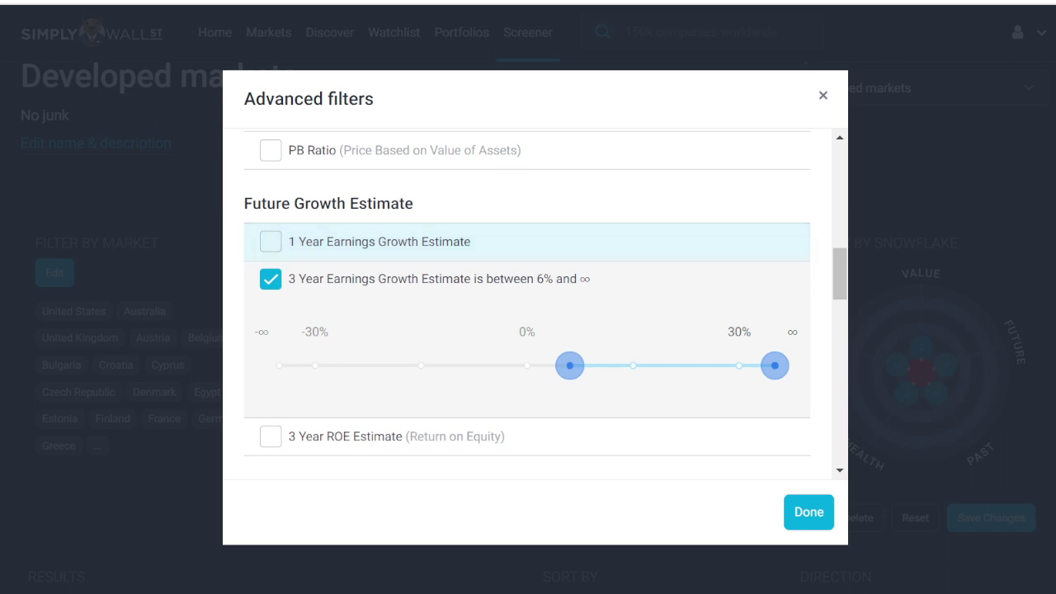
{"action": "scroll", "coordinate": [528, 301], "scroll_direction": "up", "scroll_amount": 1}
{"action": "scroll", "coordinate": [528, 301], "scroll_direction": "down", "scroll_amount": 1}
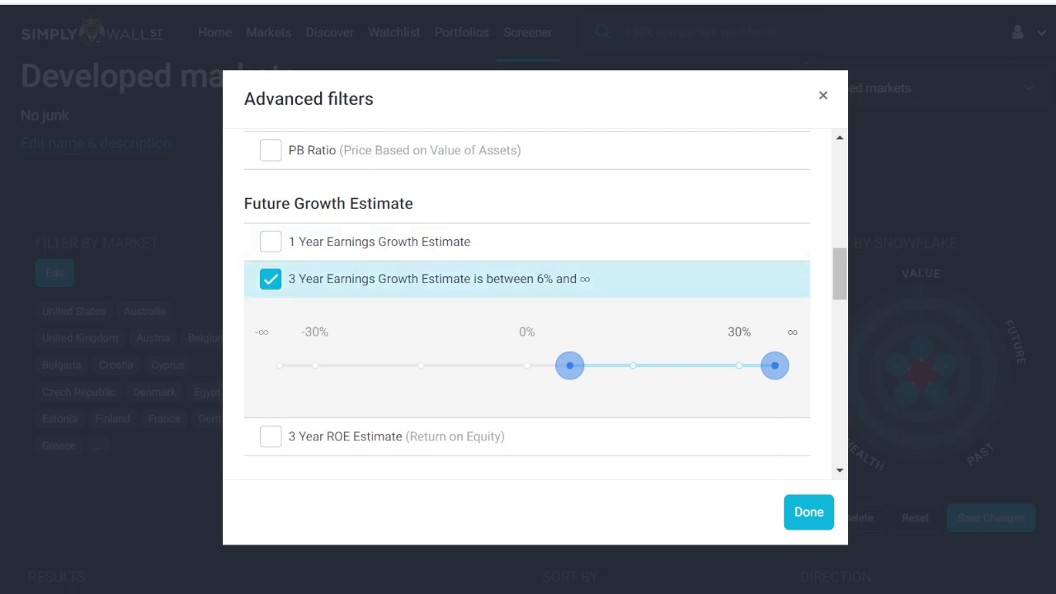
{"action": "mouse_move", "coordinate": [569, 366]}
{"action": "left_mouse_down"}
{"action": "mouse_move", "coordinate": [591, 365]}
{"action": "mouse_move", "coordinate": [569, 366]}
{"action": "left_mouse_up"}
{"action": "scroll", "coordinate": [528, 330], "scroll_direction": "down", "scroll_amount": 1}
{"action": "scroll", "coordinate": [528, 330], "scroll_direction": "up", "scroll_amount": 1}
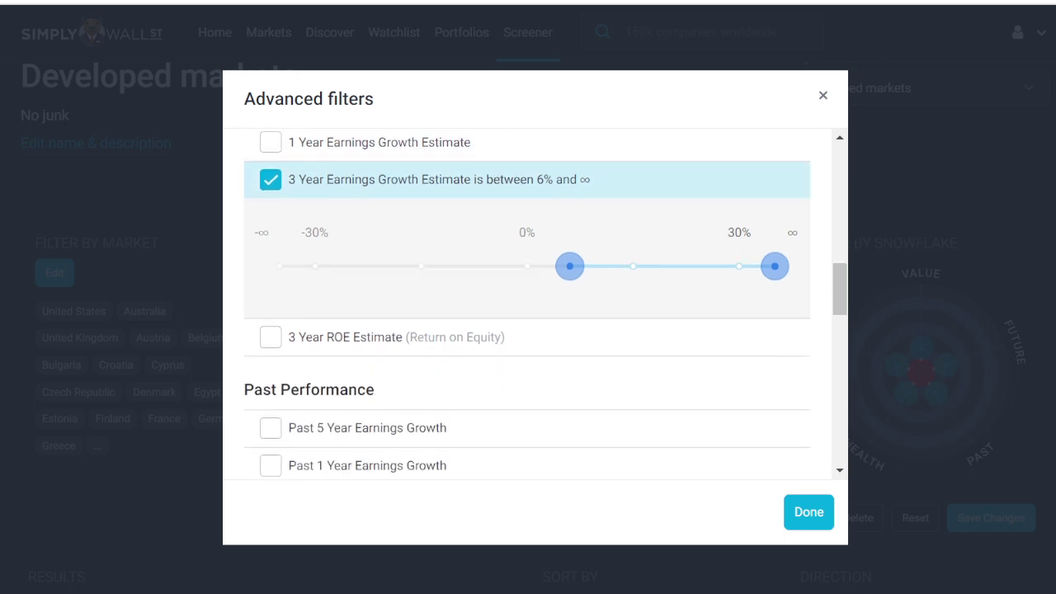
{"action": "scroll", "coordinate": [528, 280], "scroll_direction": "down", "scroll_amount": 1}
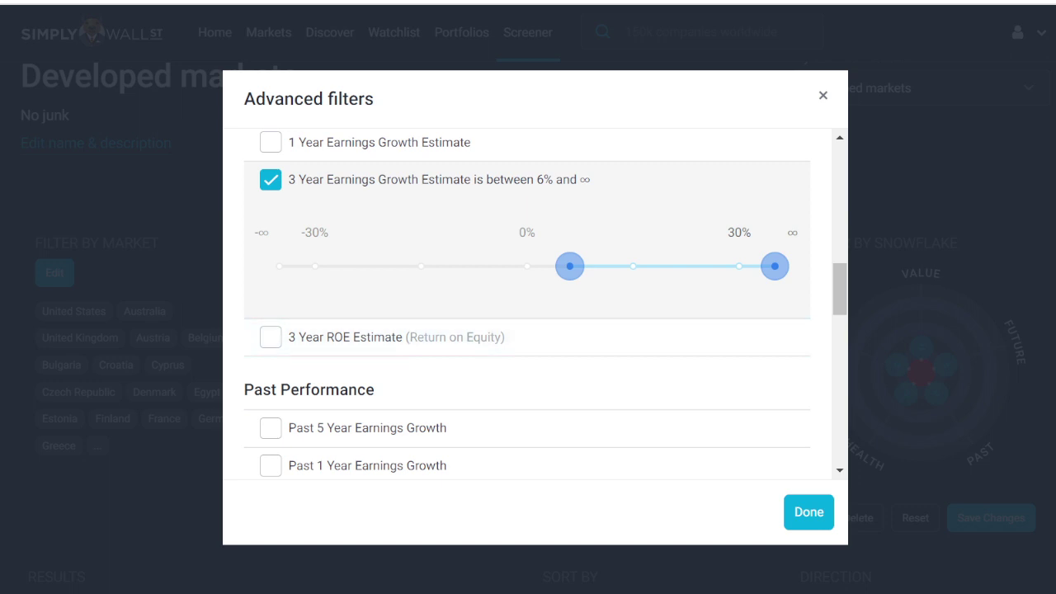
{"action": "scroll", "coordinate": [528, 305], "scroll_direction": "down", "scroll_amount": 4}
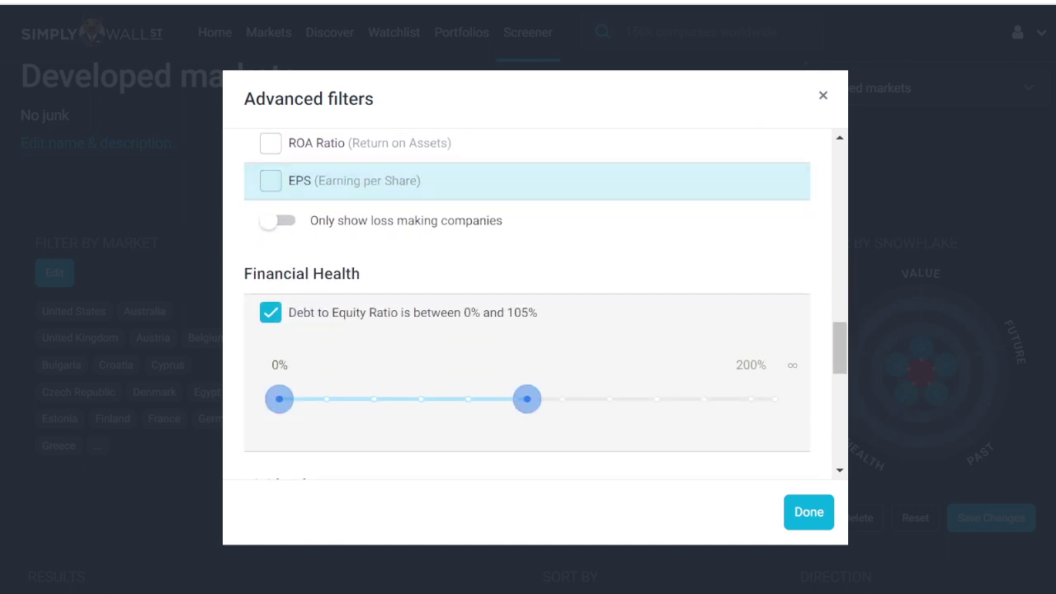
{"action": "scroll", "coordinate": [528, 198], "scroll_direction": "down", "scroll_amount": 1}
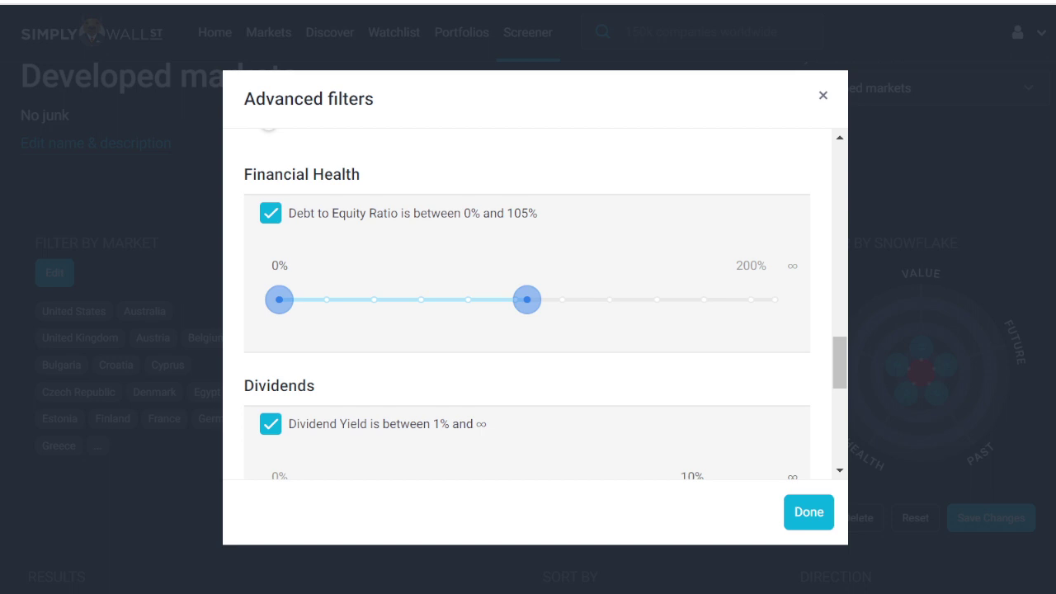
{"action": "scroll", "coordinate": [527, 304], "scroll_direction": "up", "scroll_amount": 2}
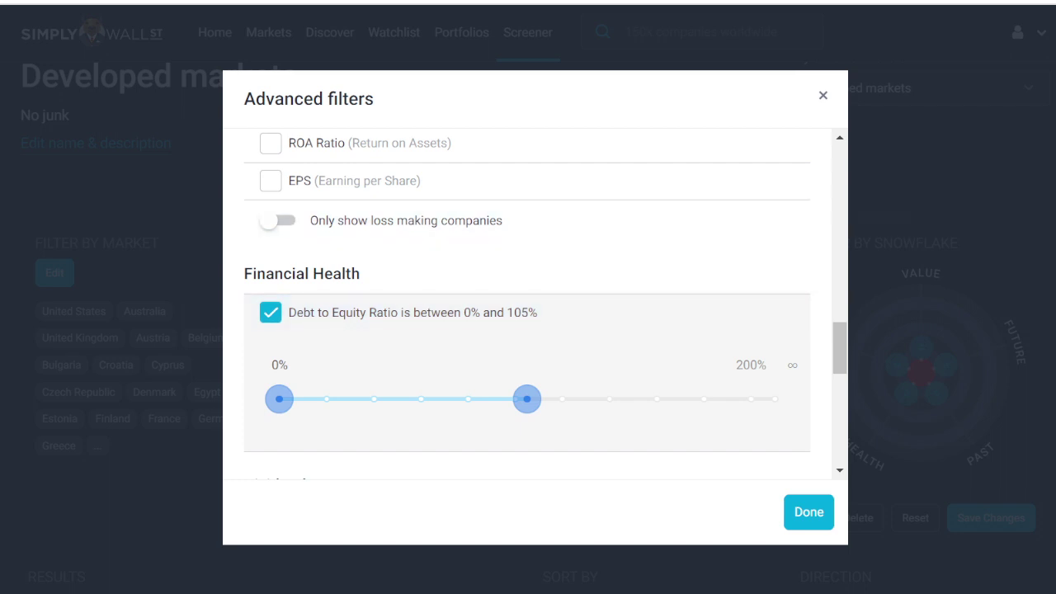
{"action": "scroll", "coordinate": [527, 304], "scroll_direction": "down", "scroll_amount": 2}
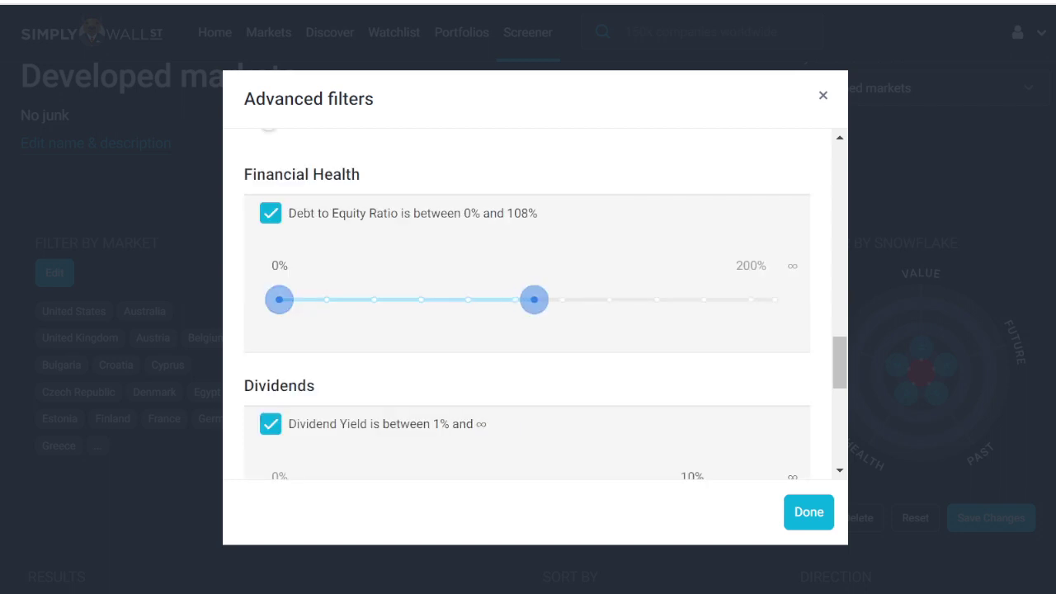
{"action": "scroll", "coordinate": [527, 304], "scroll_direction": "down", "scroll_amount": 2}
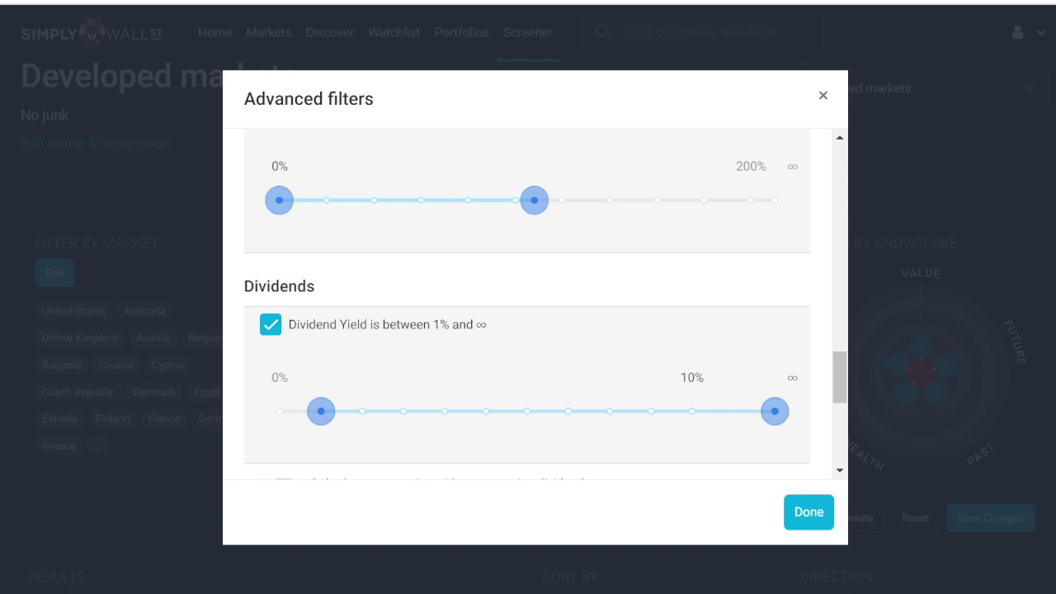
Review the seven advanced filters and close the dialog so the results refresh.
{"action": "scroll", "coordinate": [528, 303], "scroll_direction": "down", "scroll_amount": 2}
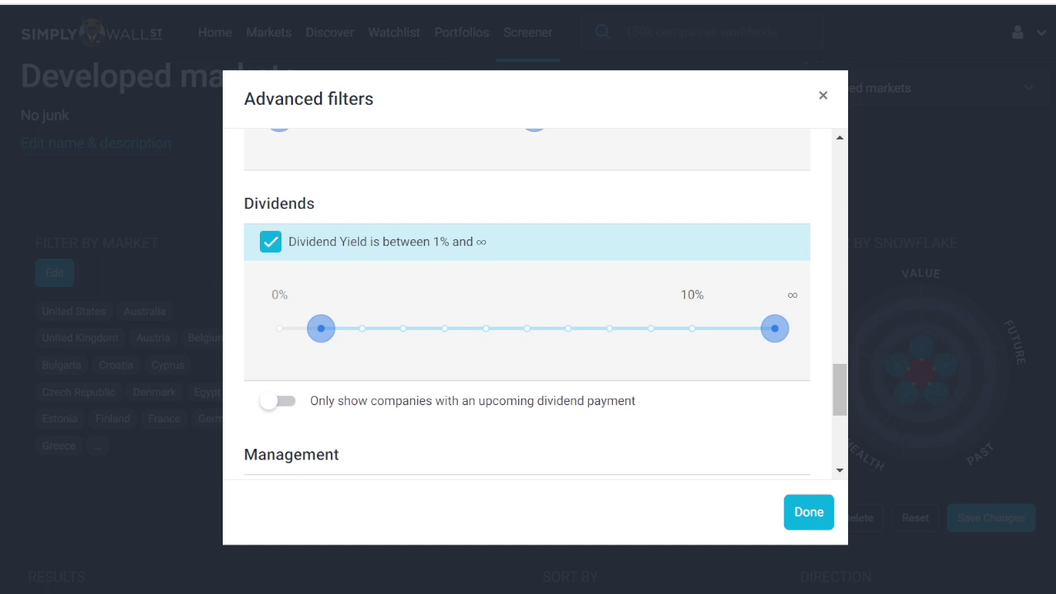
{"action": "scroll", "coordinate": [545, 305], "scroll_direction": "down", "scroll_amount": 1}
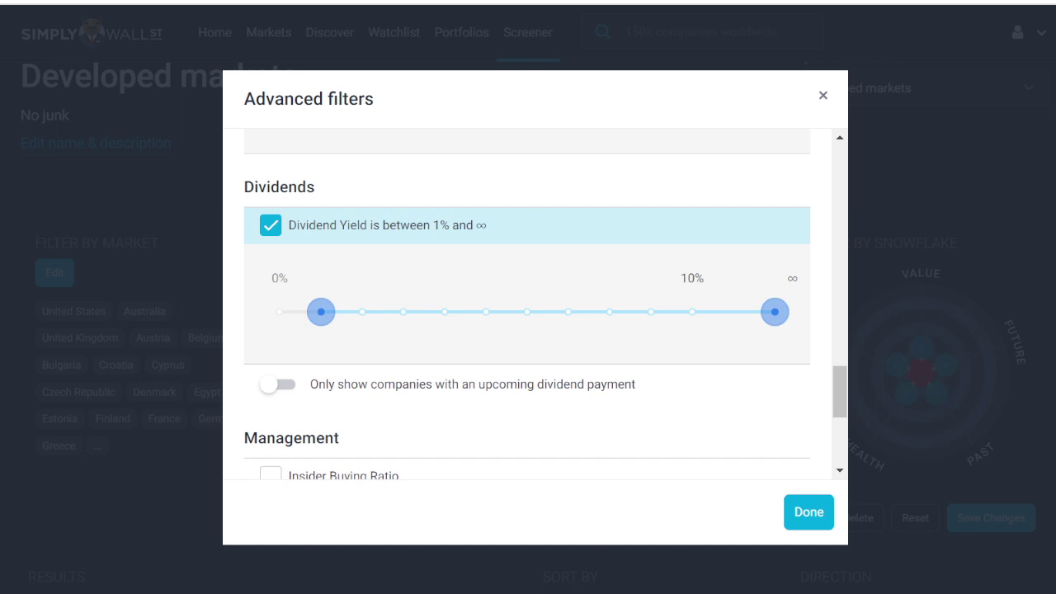
{"action": "scroll", "coordinate": [528, 330], "scroll_direction": "down", "scroll_amount": 1}
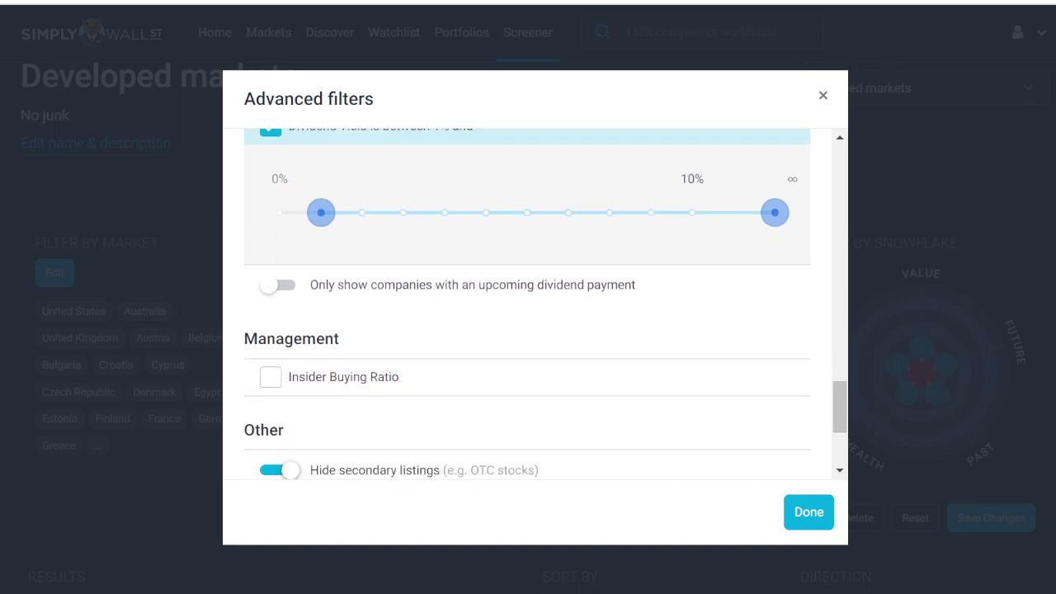
{"action": "scroll", "coordinate": [528, 330], "scroll_direction": "up", "scroll_amount": 1}
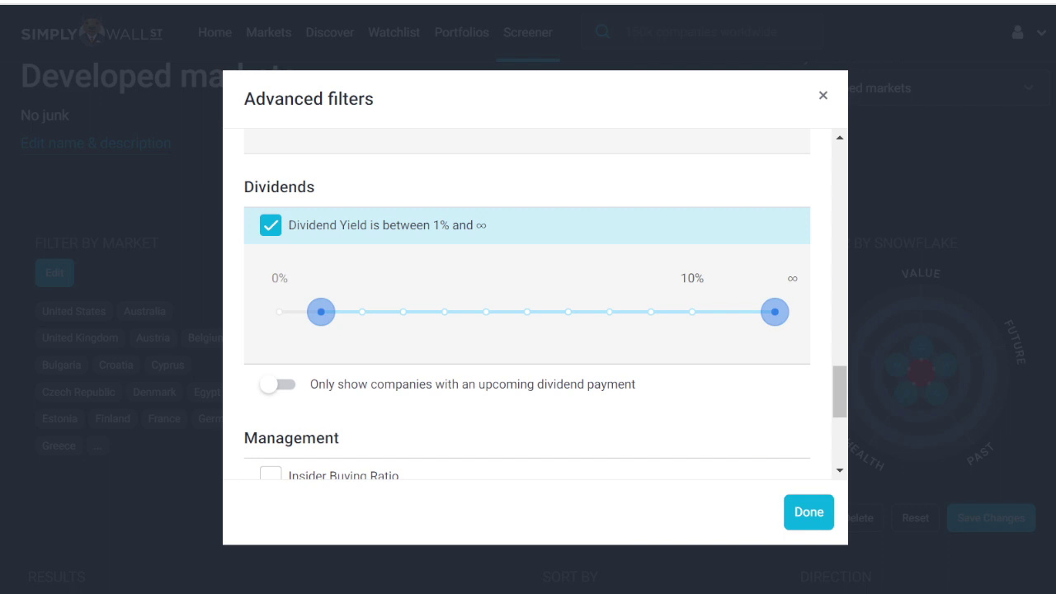
{"action": "scroll", "coordinate": [527, 330], "scroll_direction": "down", "scroll_amount": 2}
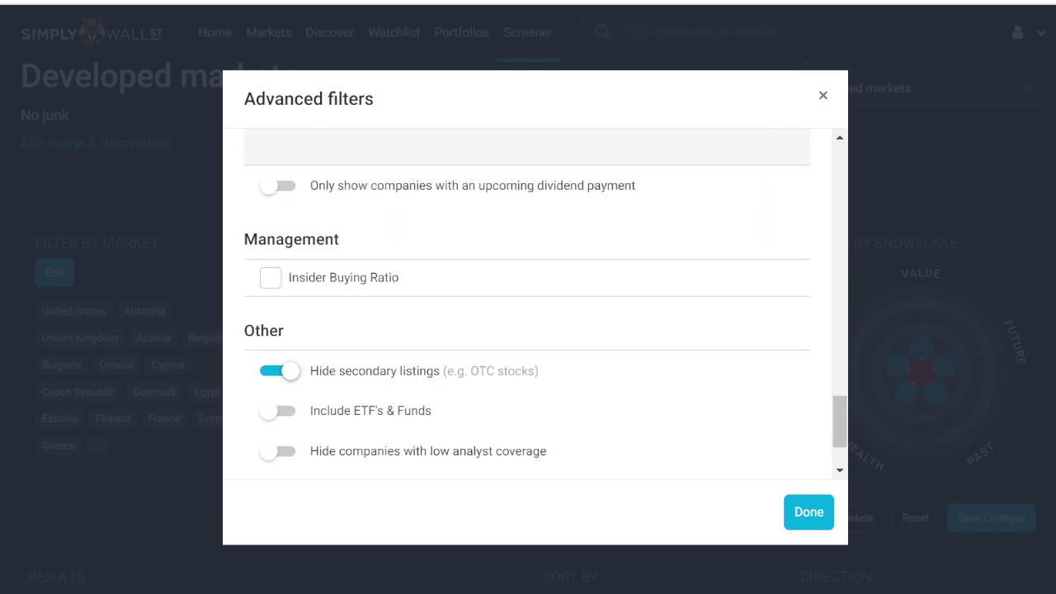
{"action": "scroll", "coordinate": [527, 330], "scroll_direction": "down", "scroll_amount": 1}
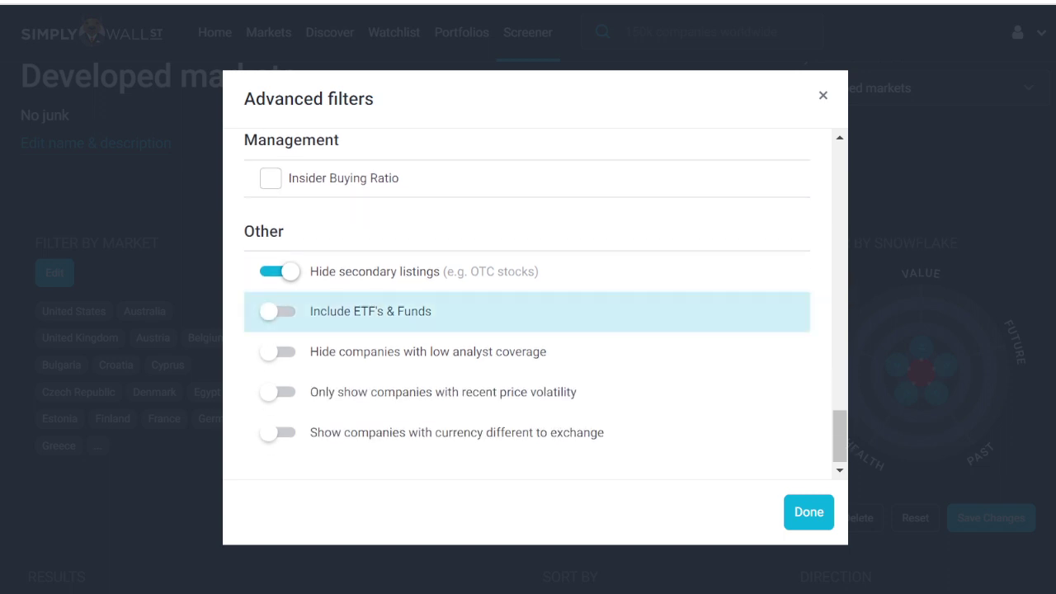
{"action": "scroll", "coordinate": [527, 330], "scroll_direction": "up", "scroll_amount": 2}
{"action": "scroll", "coordinate": [527, 305], "scroll_direction": "up", "scroll_amount": 4}
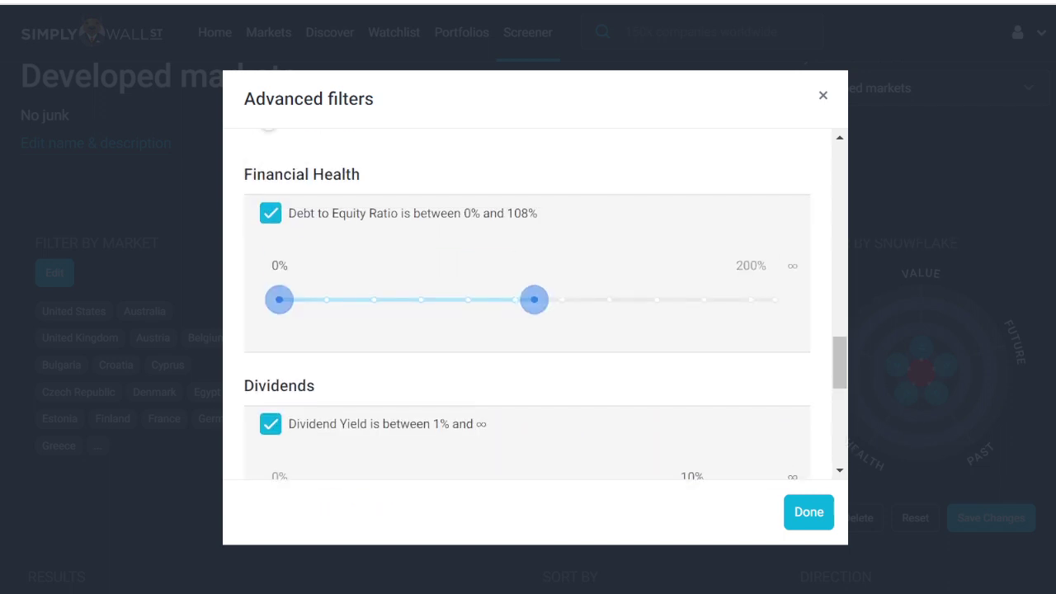
{"action": "scroll", "coordinate": [527, 330], "scroll_direction": "up", "scroll_amount": 1}
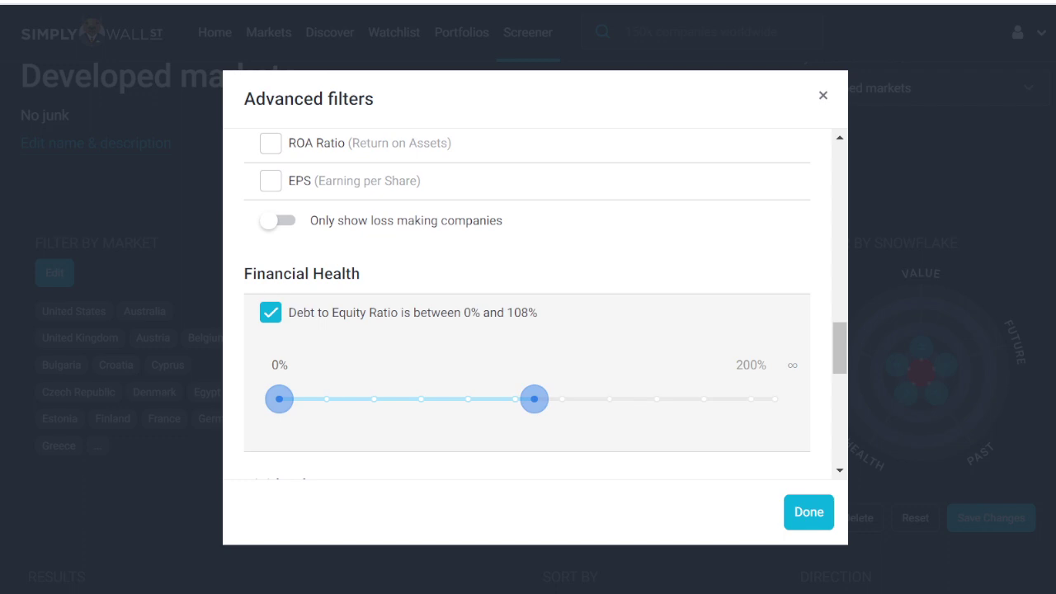
{"action": "key", "text": "Escape"}
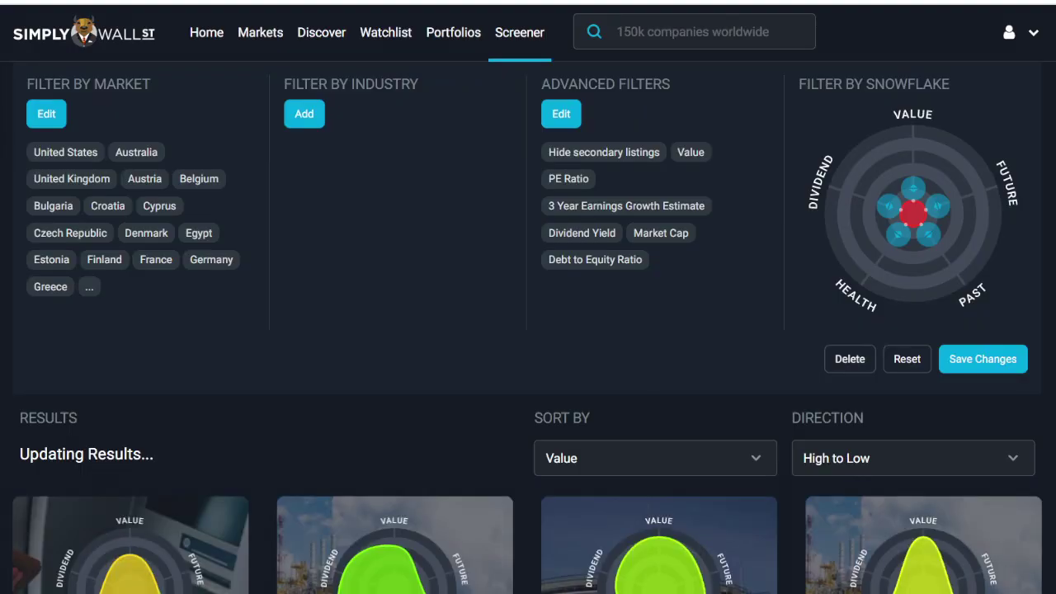
Browse the 462 snowflake result cards, such as PAO NOVATEK and Peel Hunt, down to AT & S.
{"action": "scroll", "coordinate": [528, 330], "scroll_direction": "down", "scroll_amount": 1}
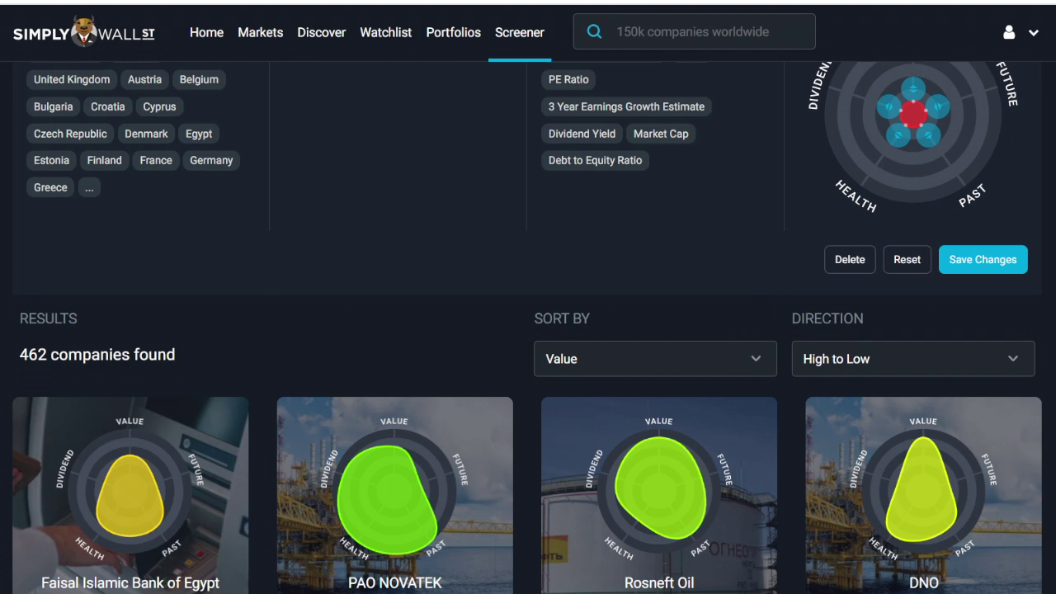
{"action": "scroll", "coordinate": [528, 330], "scroll_direction": "down", "scroll_amount": 1}
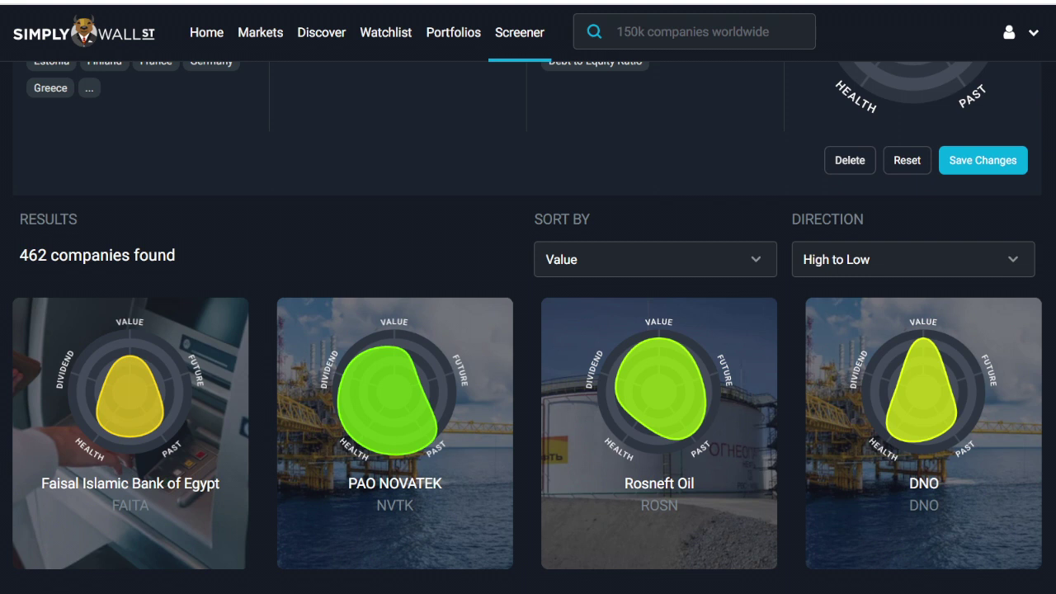
{"action": "scroll", "coordinate": [528, 330], "scroll_direction": "down", "scroll_amount": 2}
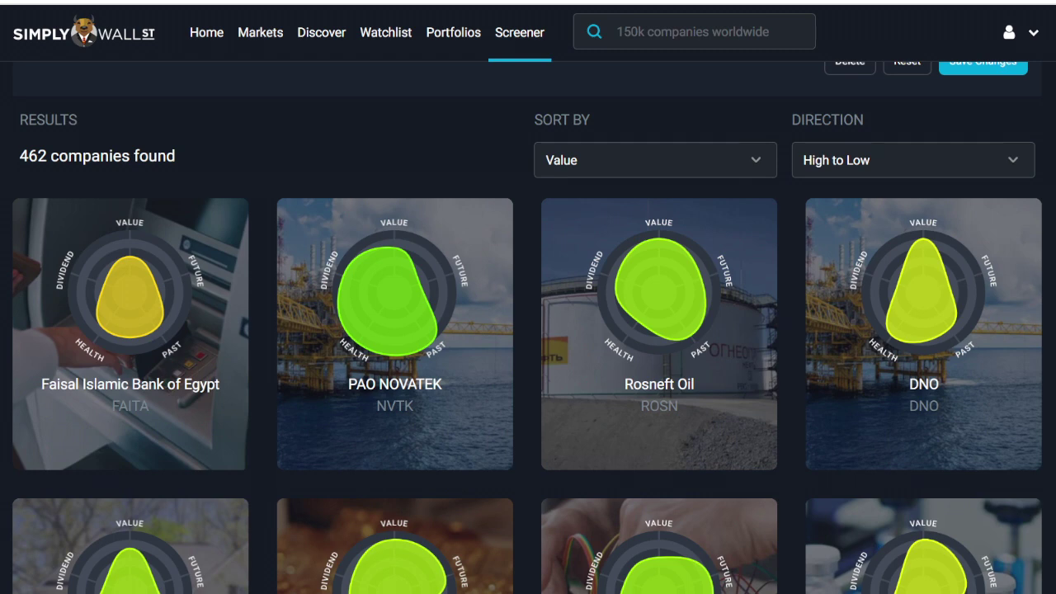
{"action": "scroll", "coordinate": [528, 330], "scroll_direction": "down", "scroll_amount": 1}
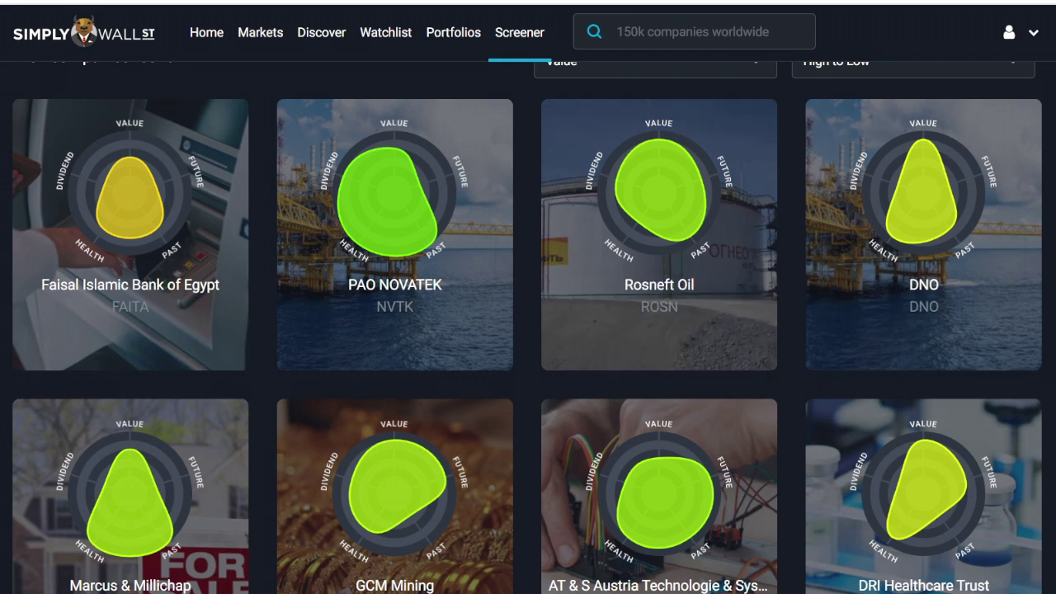
{"action": "scroll", "coordinate": [528, 330], "scroll_direction": "down", "scroll_amount": 1}
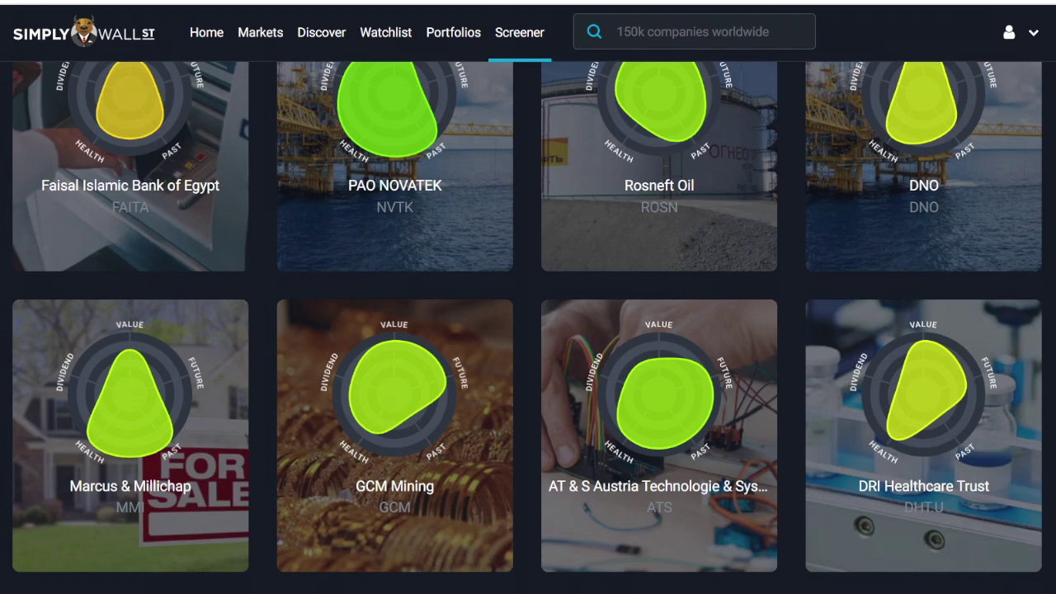
{"action": "scroll", "coordinate": [528, 330], "scroll_direction": "down", "scroll_amount": 2}
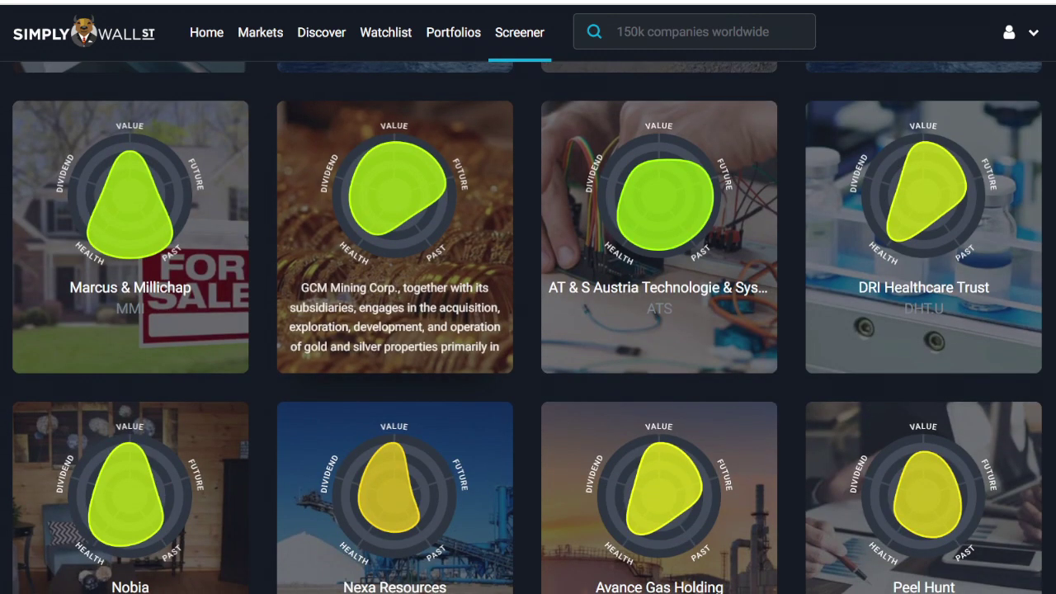
{"action": "scroll", "coordinate": [528, 330], "scroll_direction": "up", "scroll_amount": 1}
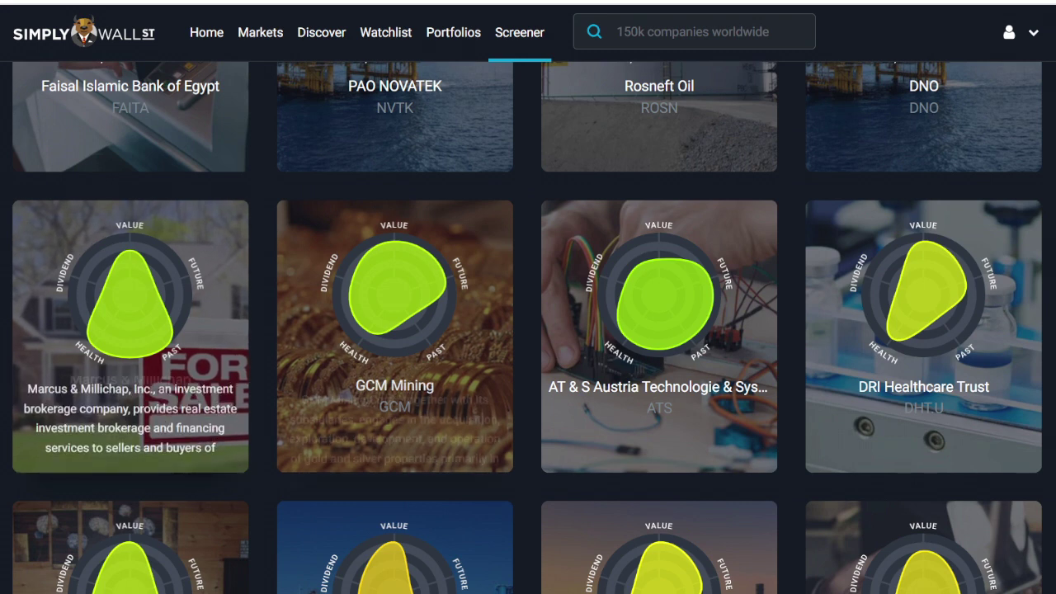
{"action": "scroll", "coordinate": [528, 330], "scroll_direction": "up", "scroll_amount": 3}
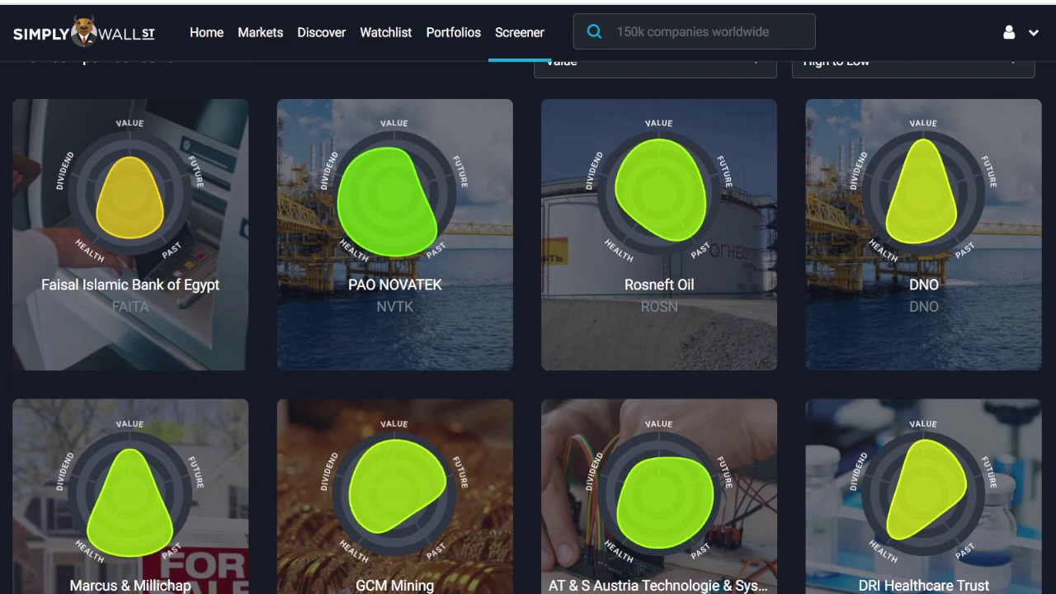
{"action": "scroll", "coordinate": [528, 330], "scroll_direction": "down", "scroll_amount": 1}
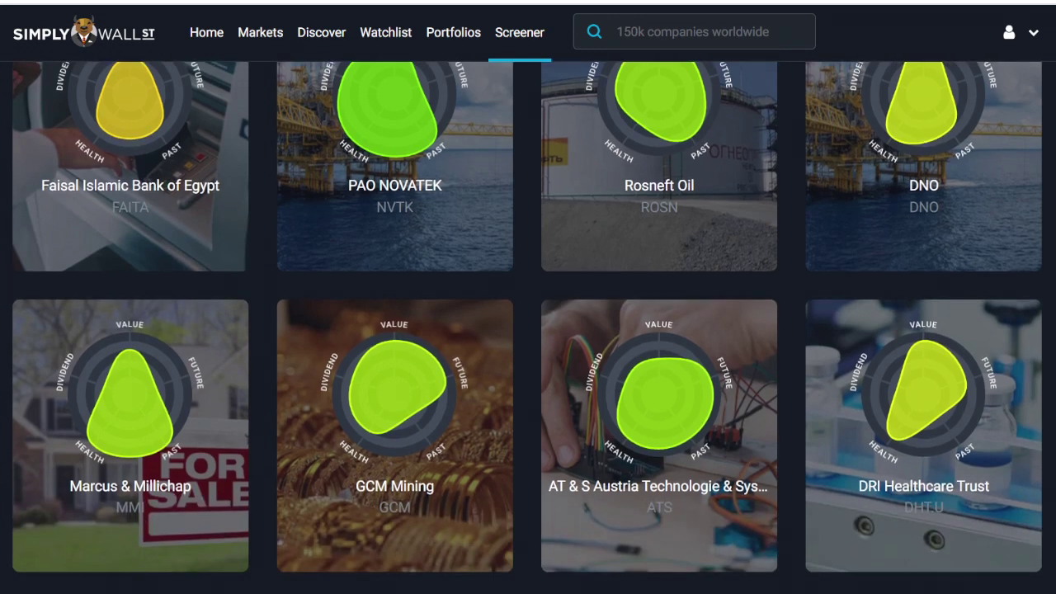
{"action": "mouse_move", "coordinate": [923, 206]}
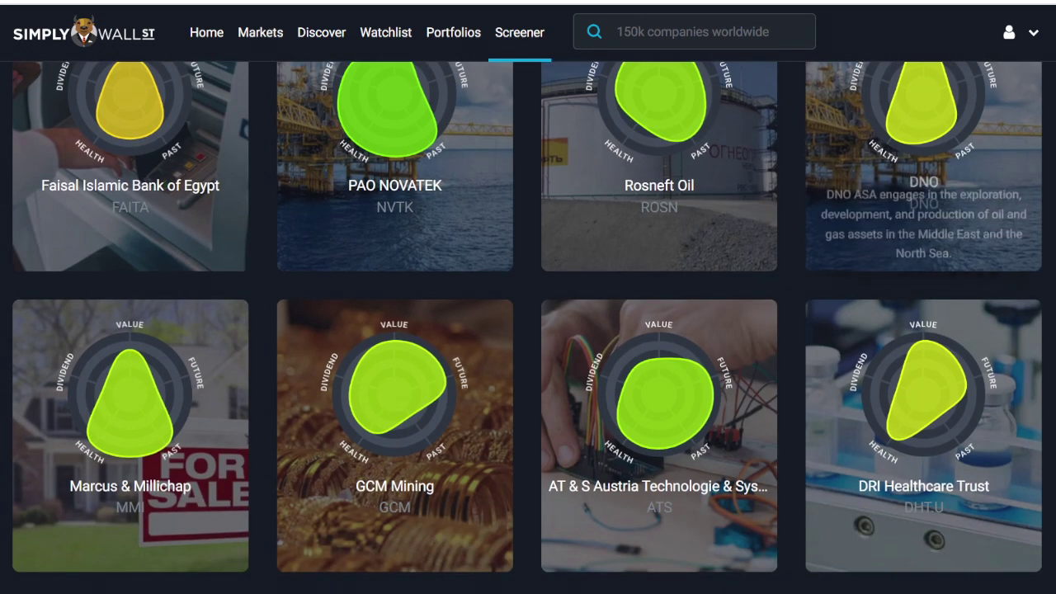
{"action": "scroll", "coordinate": [528, 330], "scroll_direction": "down", "scroll_amount": 1}
{"action": "scroll", "coordinate": [528, 330], "scroll_direction": "down", "scroll_amount": 1}
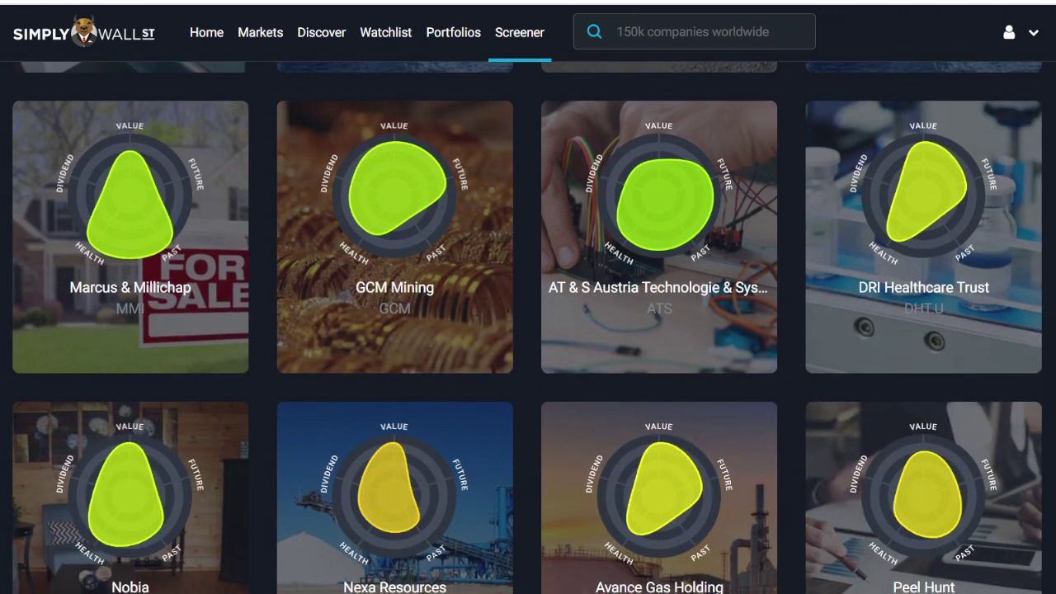
{"action": "mouse_move", "coordinate": [660, 248]}
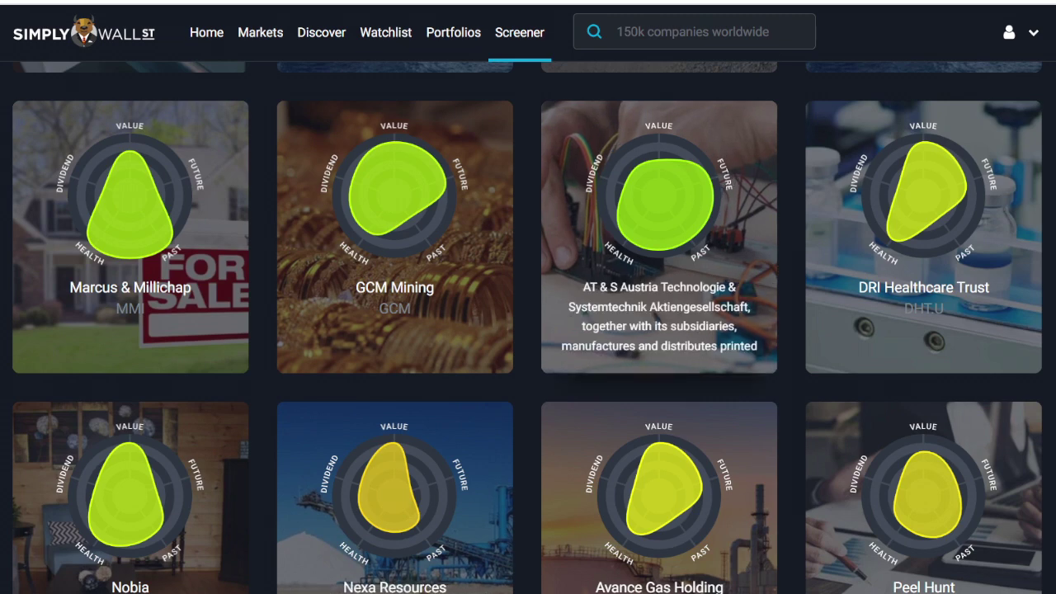
Open the WBAG:ATS stock report and review its overview: 19.3x P/E, €1.79b market cap.
{"action": "left_click", "coordinate": [659, 316]}
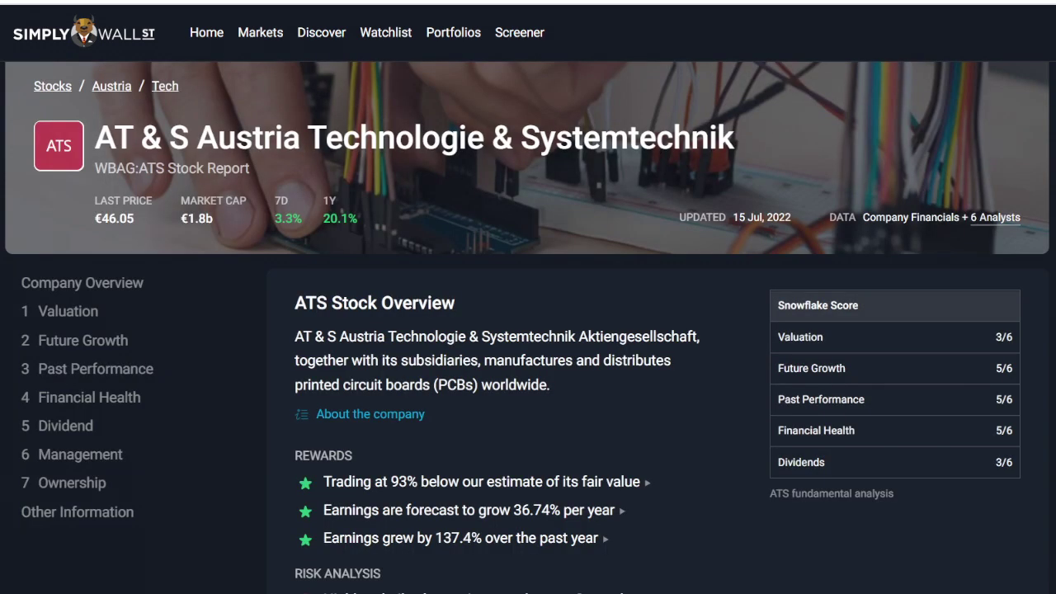
{"action": "scroll", "coordinate": [528, 330], "scroll_direction": "down", "scroll_amount": 1}
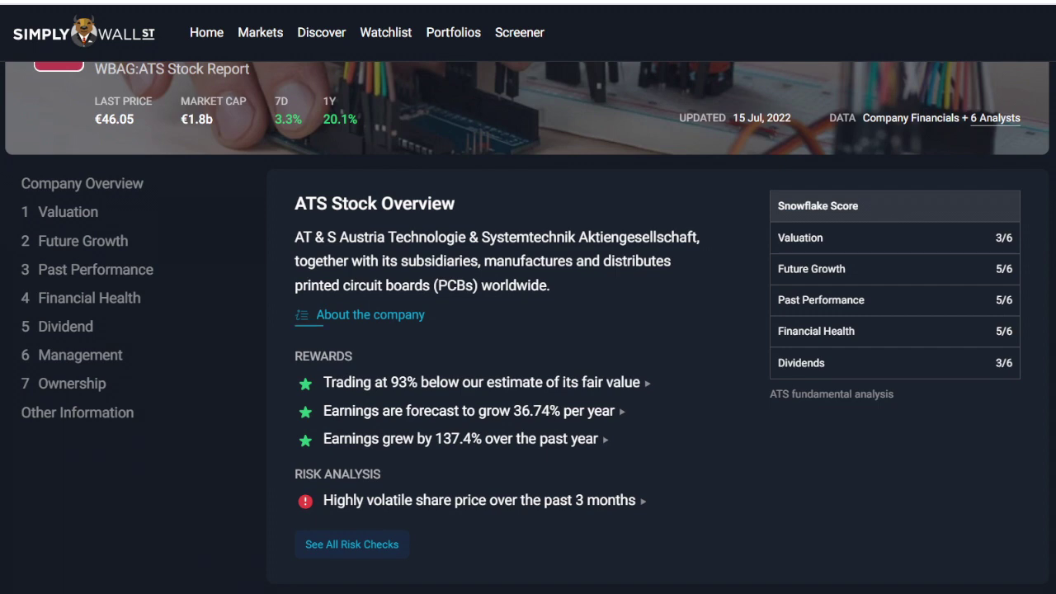
{"action": "scroll", "coordinate": [528, 330], "scroll_direction": "up", "scroll_amount": 1}
{"action": "scroll", "coordinate": [528, 330], "scroll_direction": "down", "scroll_amount": 2}
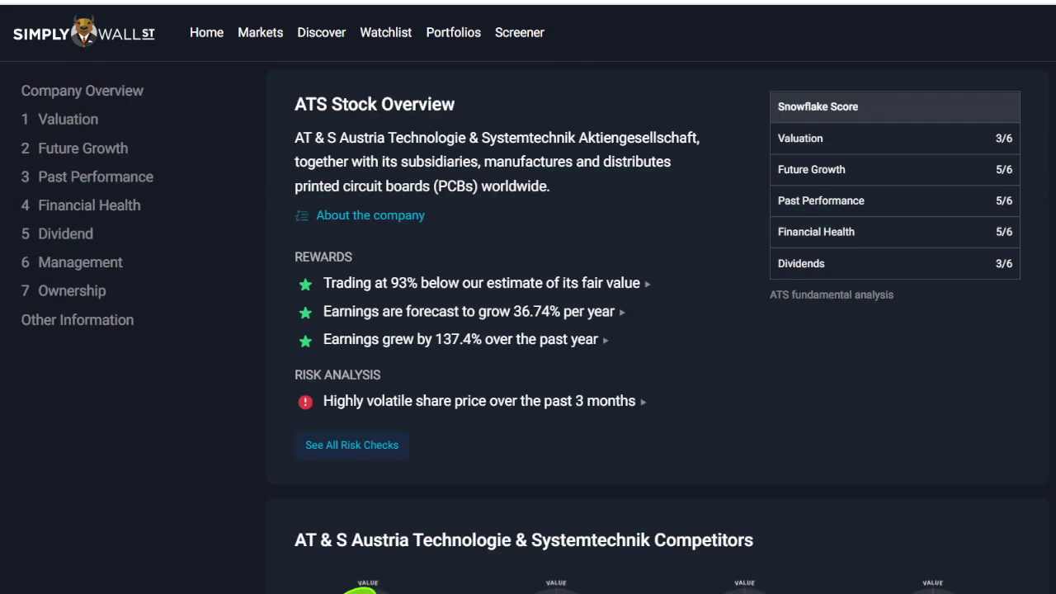
{"action": "scroll", "coordinate": [528, 330], "scroll_direction": "up", "scroll_amount": 1}
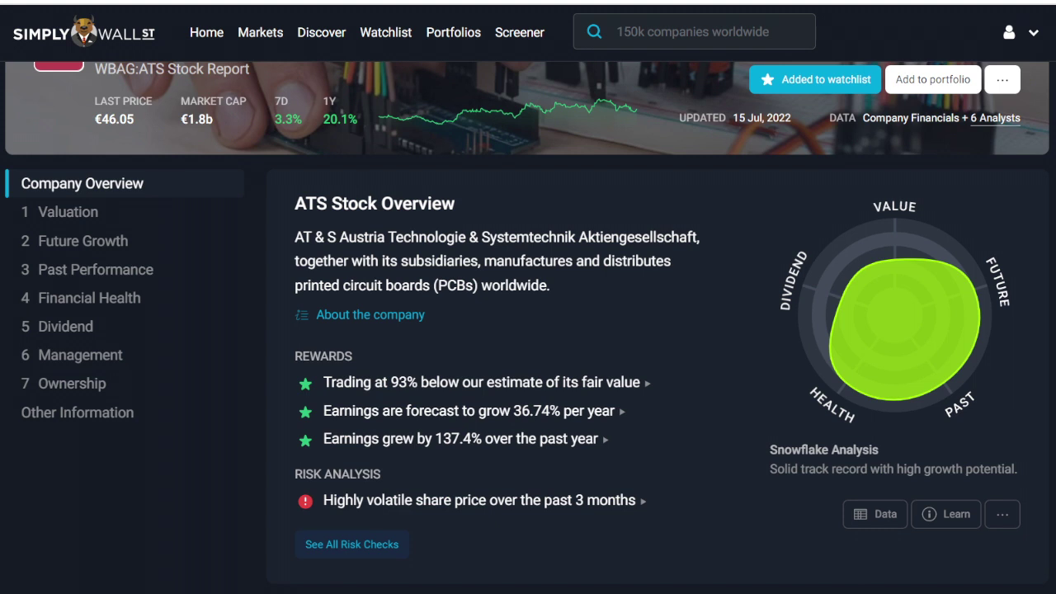
{"action": "scroll", "coordinate": [527, 327], "scroll_direction": "down", "scroll_amount": 1}
{"action": "scroll", "coordinate": [527, 328], "scroll_direction": "up", "scroll_amount": 1}
Expand ATS's full About the Company description.
{"action": "left_click", "coordinate": [370, 315]}
{"action": "left_click", "coordinate": [330, 269]}
{"action": "scroll", "coordinate": [528, 330], "scroll_direction": "down", "scroll_amount": 5}
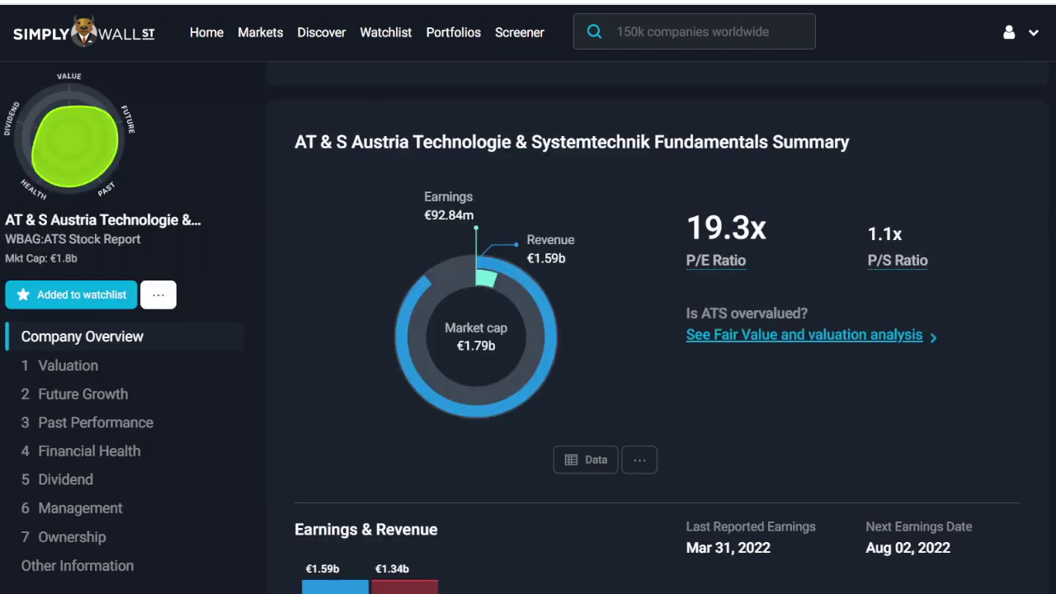
{"action": "scroll", "coordinate": [528, 330], "scroll_direction": "up", "scroll_amount": 1}
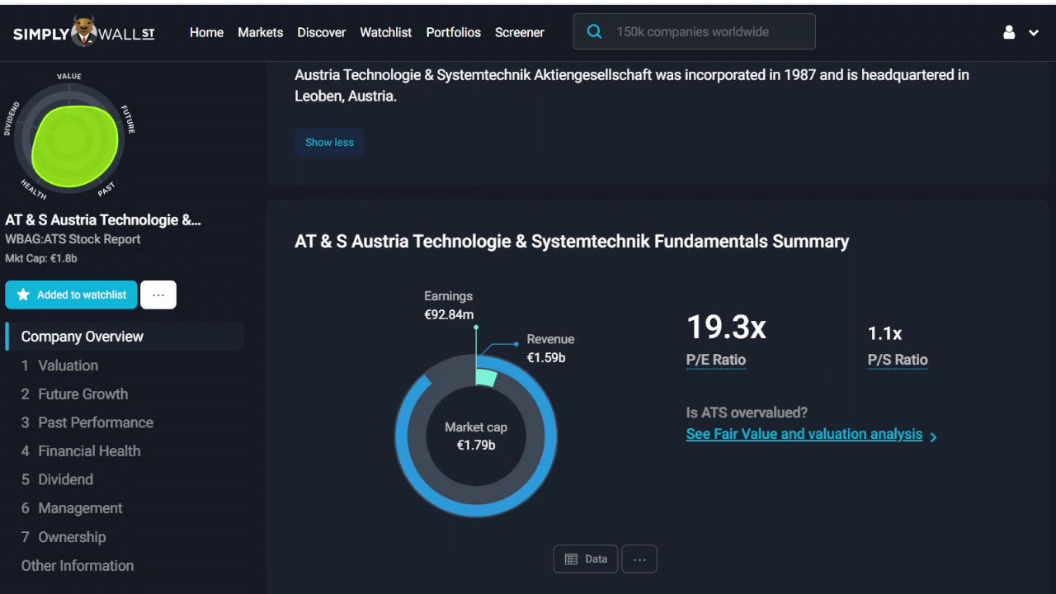
Move down to Earnings & Revenue and Dividends, marking the 1.7% dividend yield.
{"action": "scroll", "coordinate": [528, 330], "scroll_direction": "down", "scroll_amount": 2}
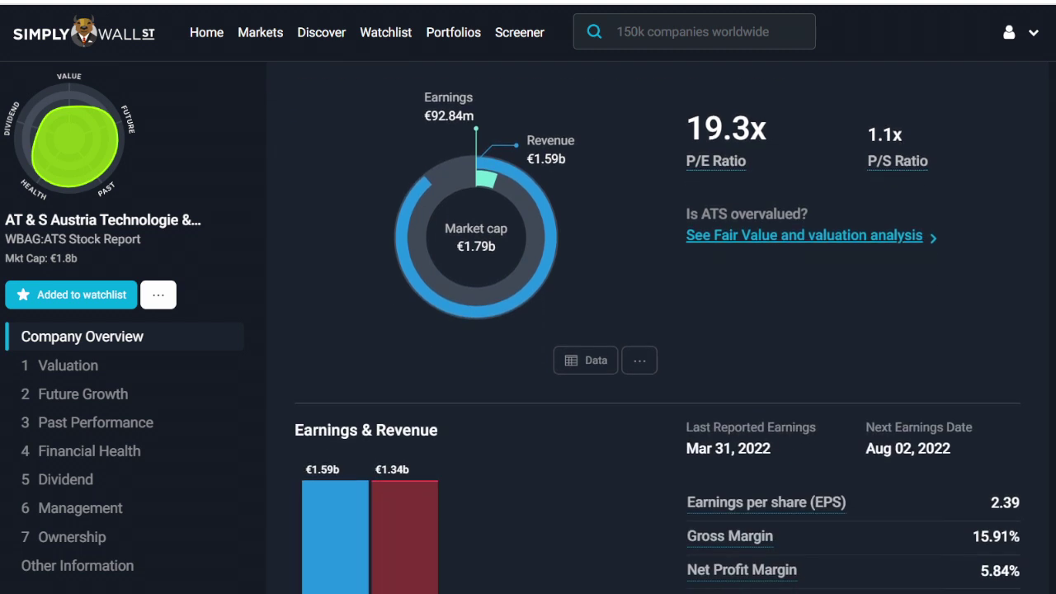
{"action": "scroll", "coordinate": [528, 330], "scroll_direction": "down", "scroll_amount": 1}
{"action": "scroll", "coordinate": [528, 330], "scroll_direction": "down", "scroll_amount": 2}
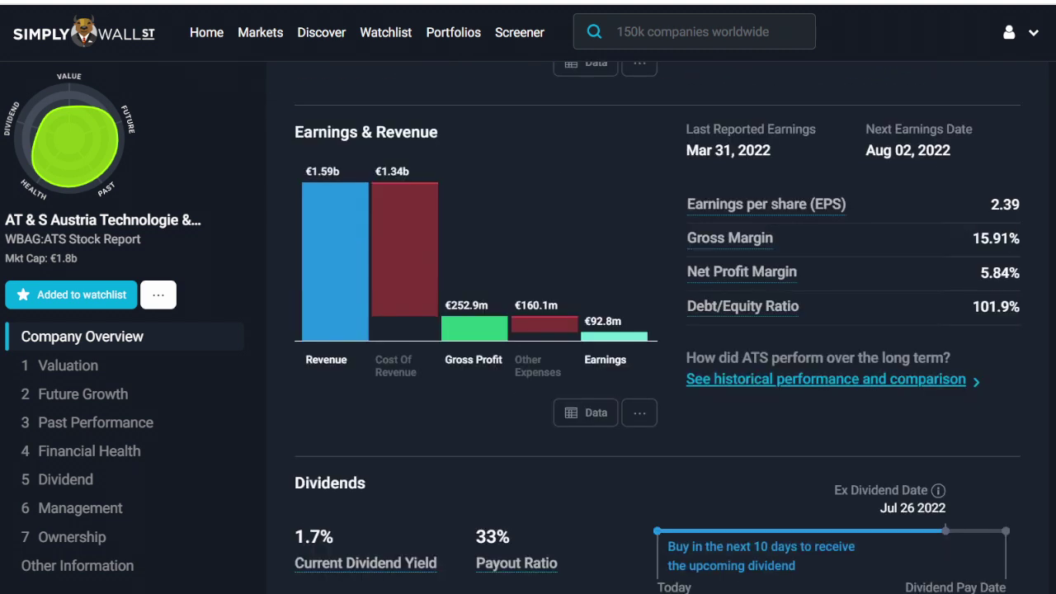
{"action": "scroll", "coordinate": [643, 330], "scroll_direction": "down", "scroll_amount": 1}
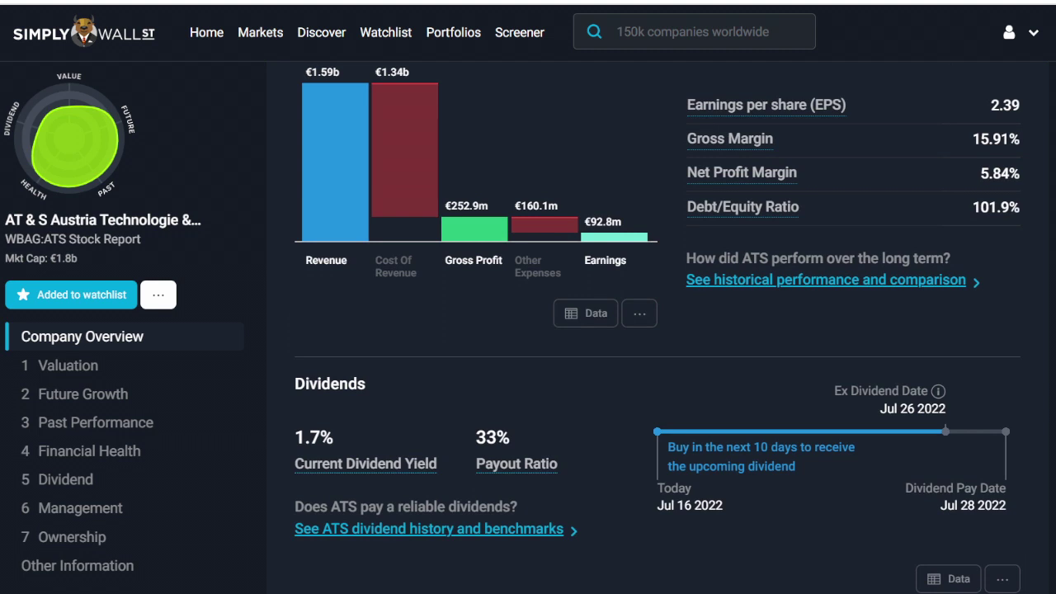
{"action": "double_click", "coordinate": [313, 437]}
Return up the ATS report to the 1Y price chart ranging €30.25 to €56.80.
{"action": "scroll", "coordinate": [657, 330], "scroll_direction": "up", "scroll_amount": 3}
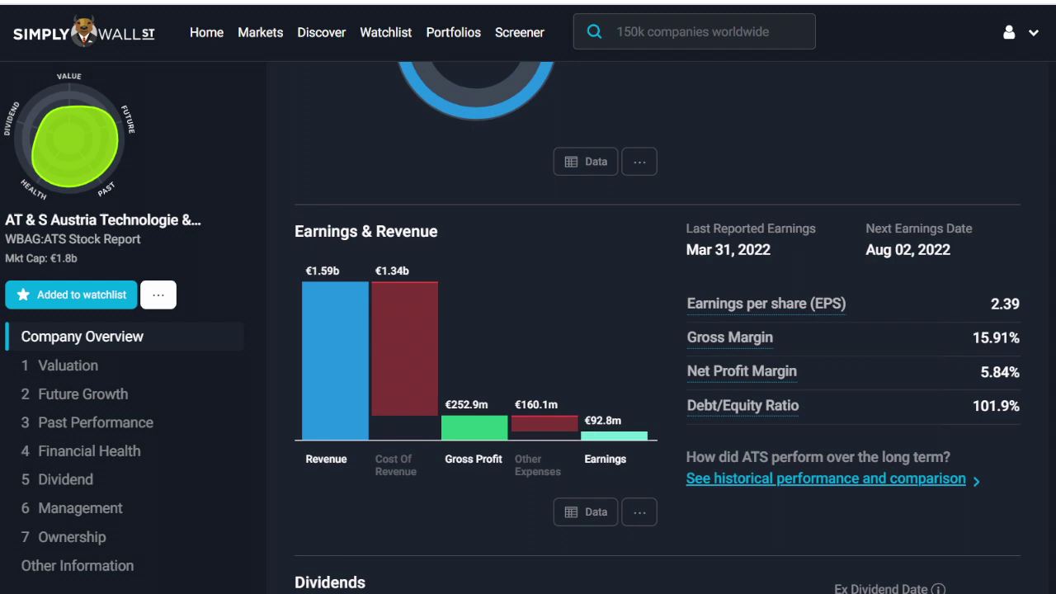
{"action": "scroll", "coordinate": [657, 330], "scroll_direction": "down", "scroll_amount": 1}
{"action": "scroll", "coordinate": [657, 330], "scroll_direction": "up", "scroll_amount": 10}
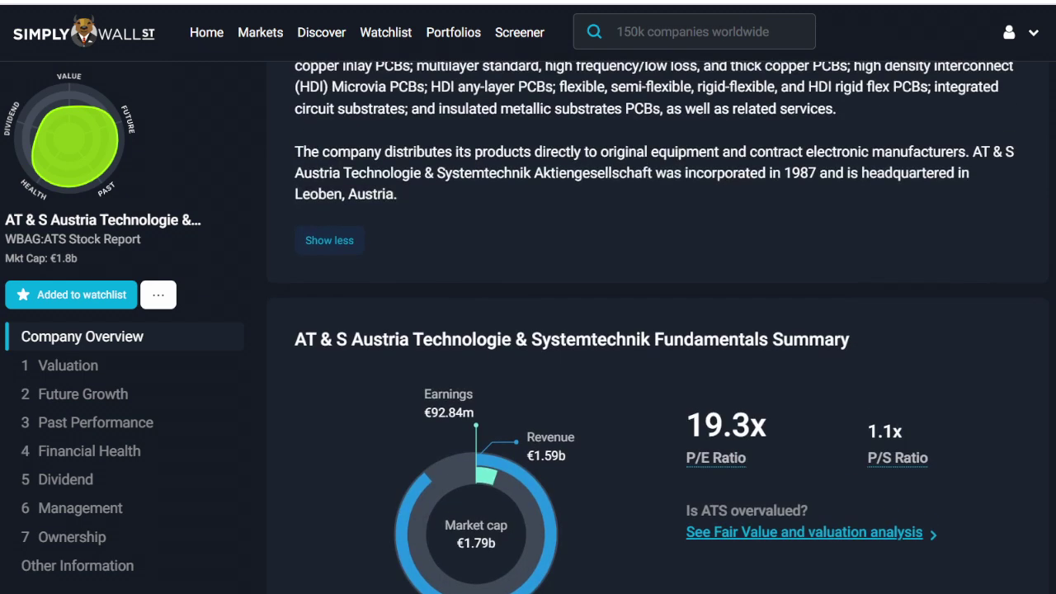
{"action": "scroll", "coordinate": [658, 330], "scroll_direction": "down", "scroll_amount": 1}
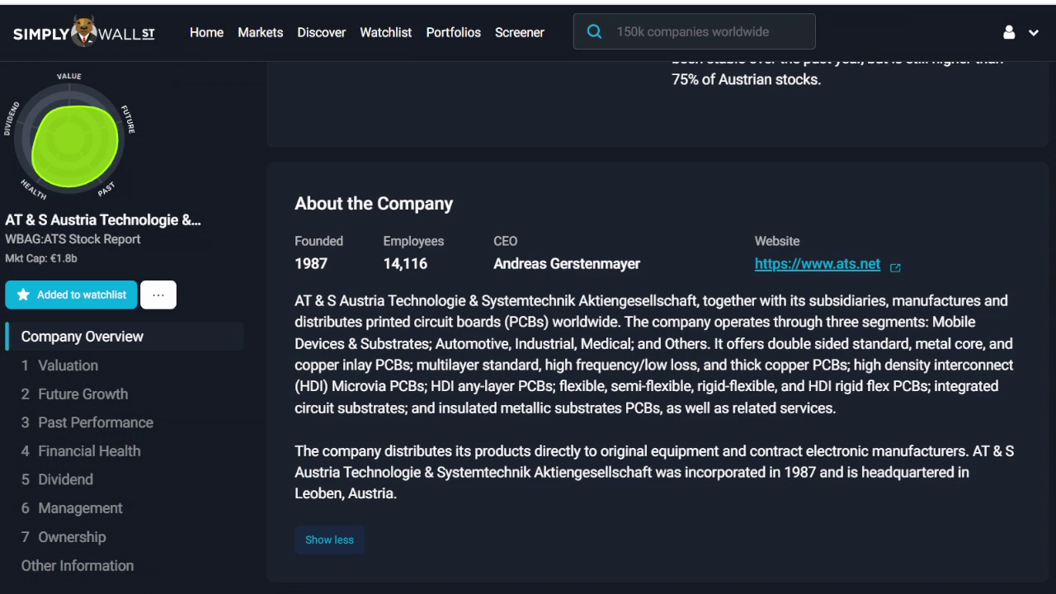
{"action": "scroll", "coordinate": [658, 330], "scroll_direction": "up", "scroll_amount": 2}
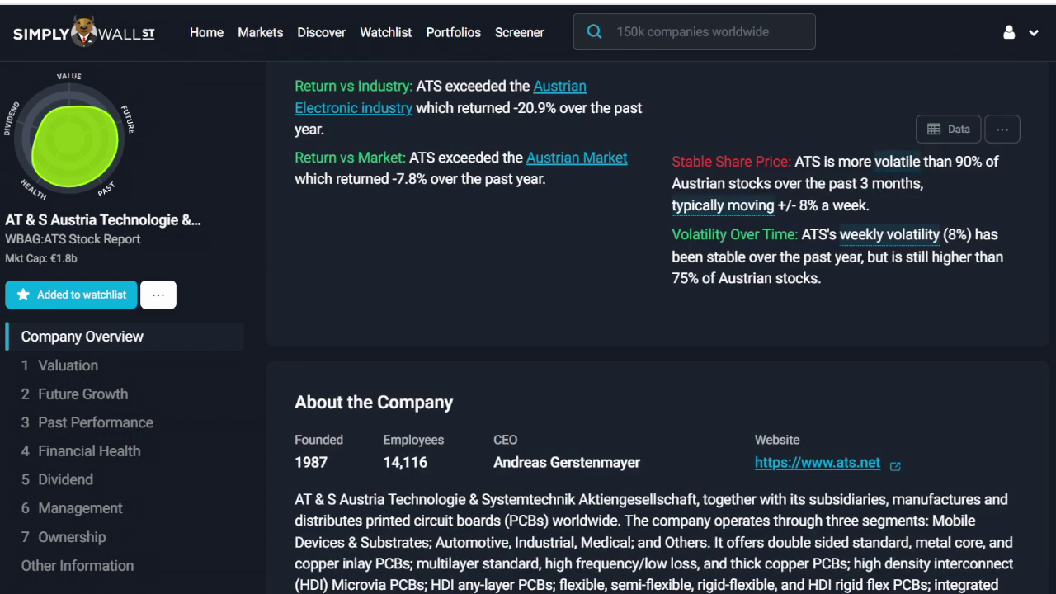
{"action": "scroll", "coordinate": [658, 330], "scroll_direction": "up", "scroll_amount": 4}
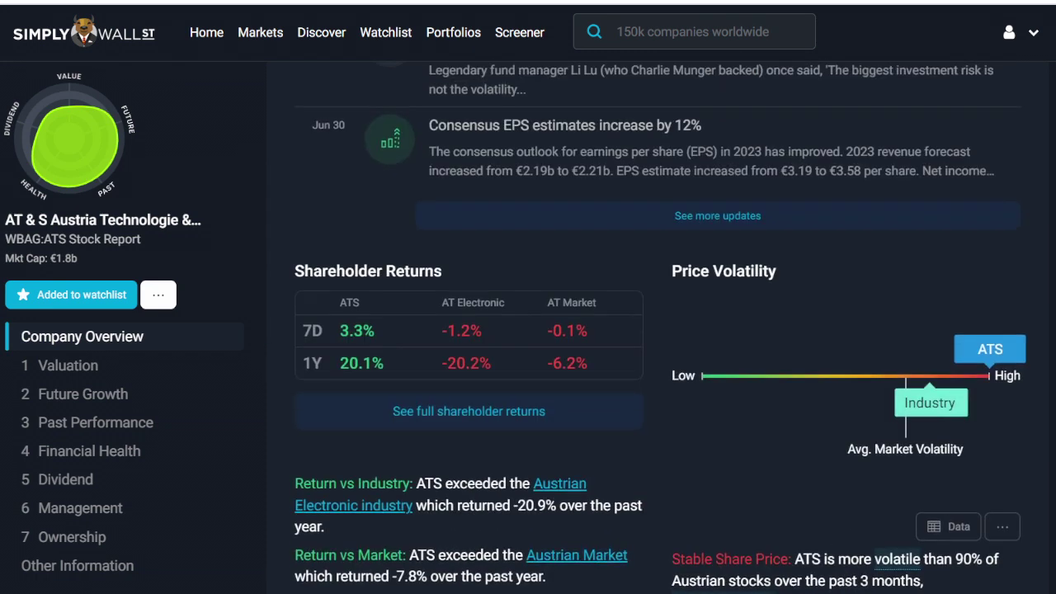
{"action": "scroll", "coordinate": [658, 330], "scroll_direction": "up", "scroll_amount": 3}
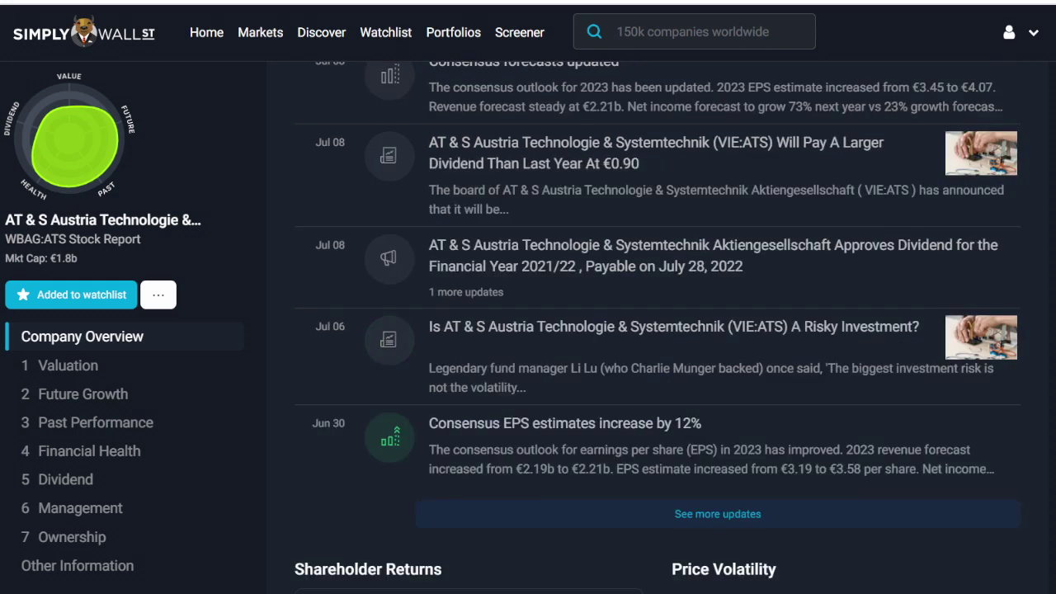
{"action": "scroll", "coordinate": [657, 330], "scroll_direction": "up", "scroll_amount": 5}
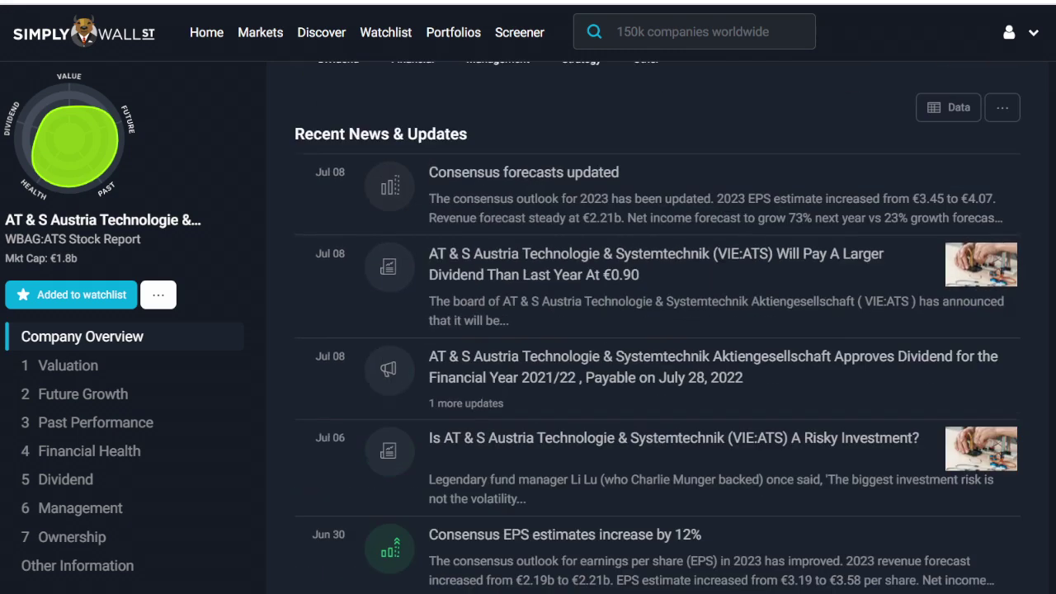
{"action": "scroll", "coordinate": [658, 330], "scroll_direction": "up", "scroll_amount": 1}
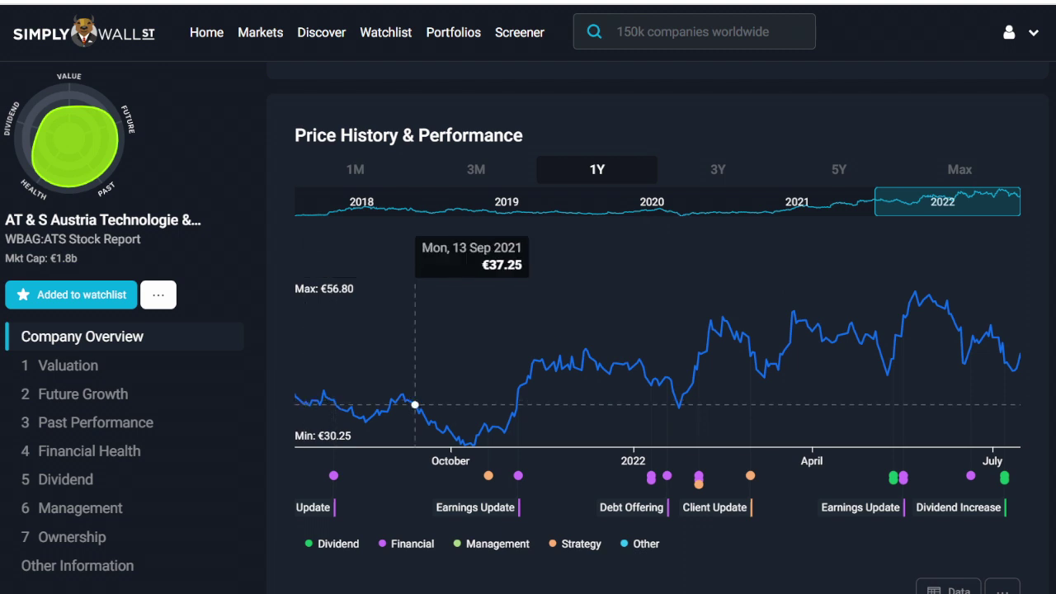
View ATS's maximum price history since 2010, then set the chart back to 1Y.
{"action": "scroll", "coordinate": [658, 330], "scroll_direction": "up", "scroll_amount": 1}
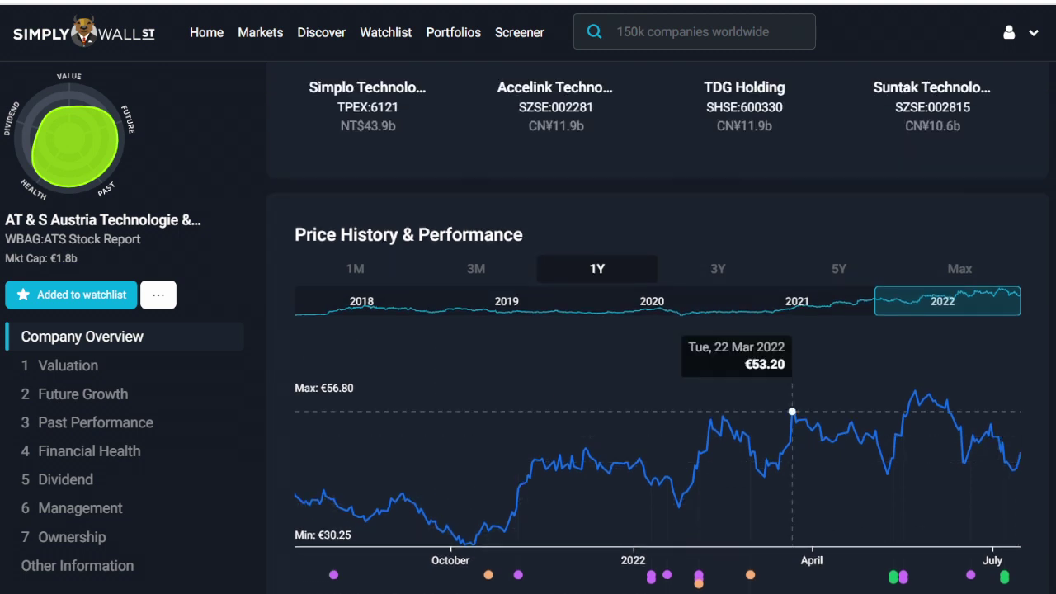
{"action": "left_click", "coordinate": [959, 268]}
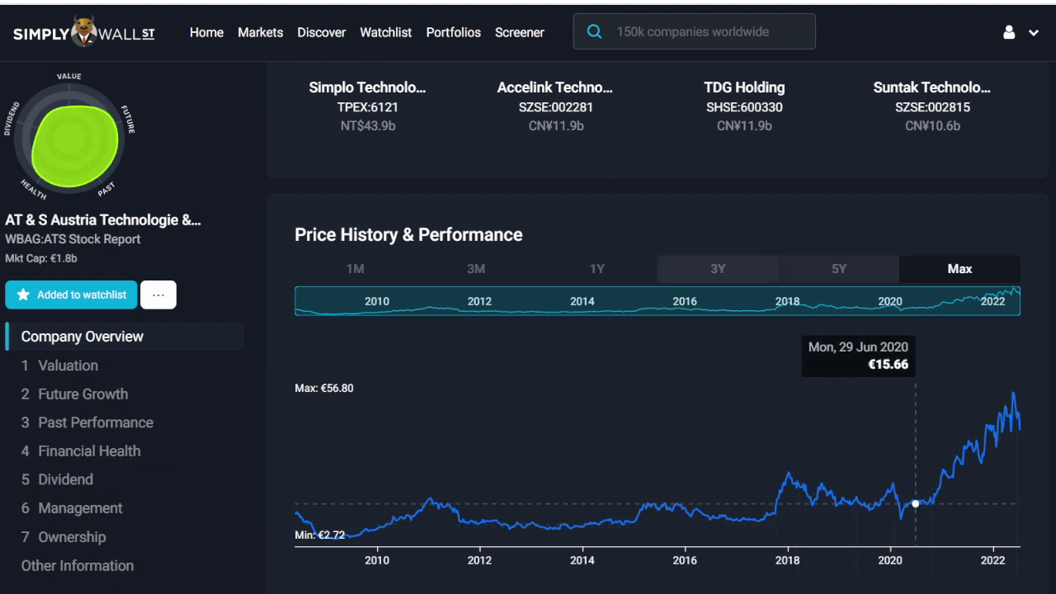
{"action": "left_click", "coordinate": [598, 268]}
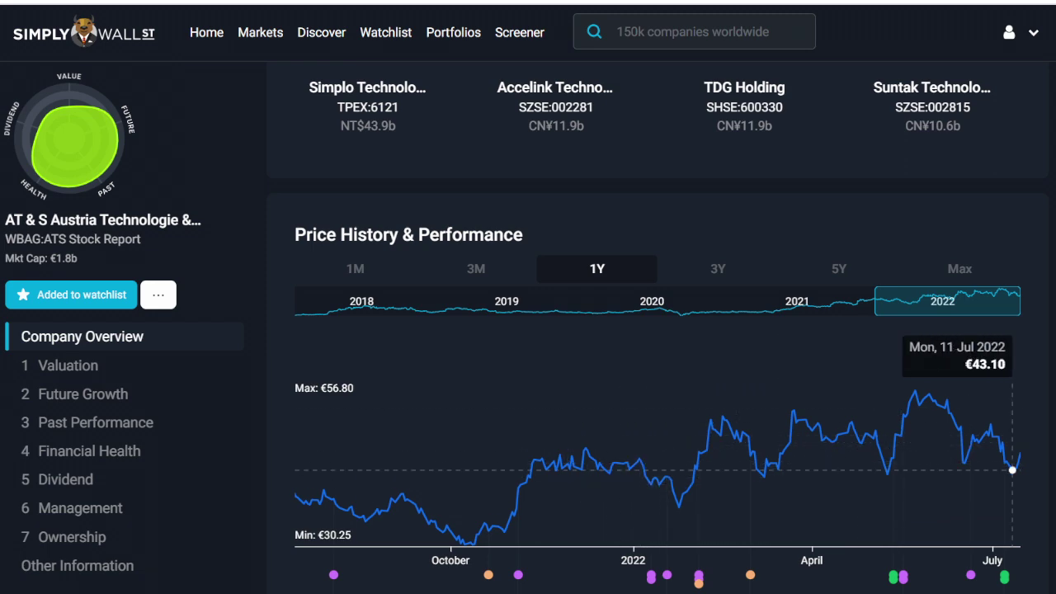
Move down to Recent News & Updates, led by the Jul 08 consensus forecasts update.
{"action": "scroll", "coordinate": [1010, 478], "scroll_direction": "up", "scroll_amount": 3}
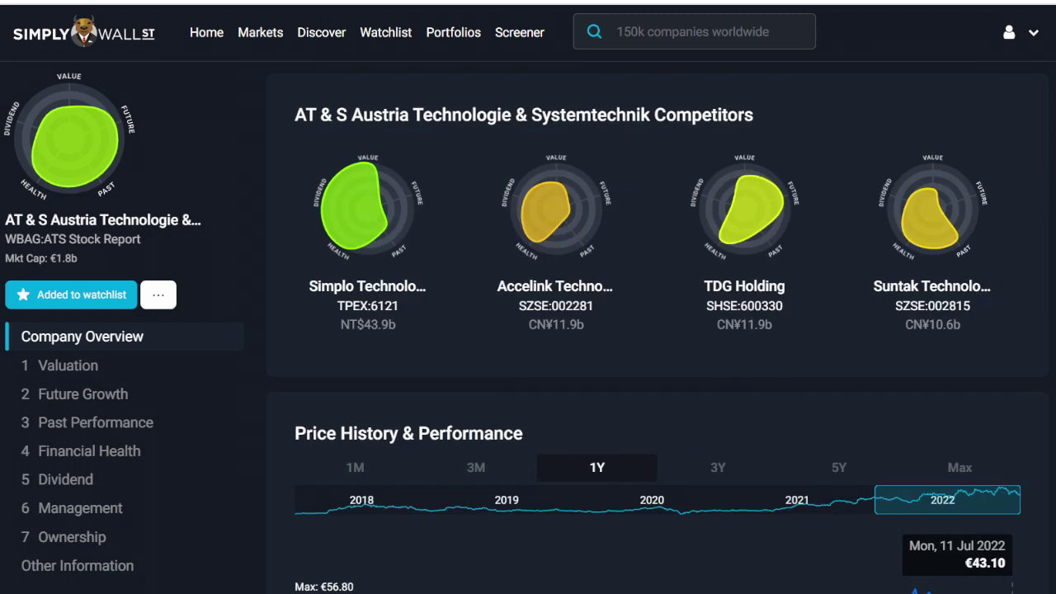
{"action": "scroll", "coordinate": [1011, 495], "scroll_direction": "down", "scroll_amount": 6}
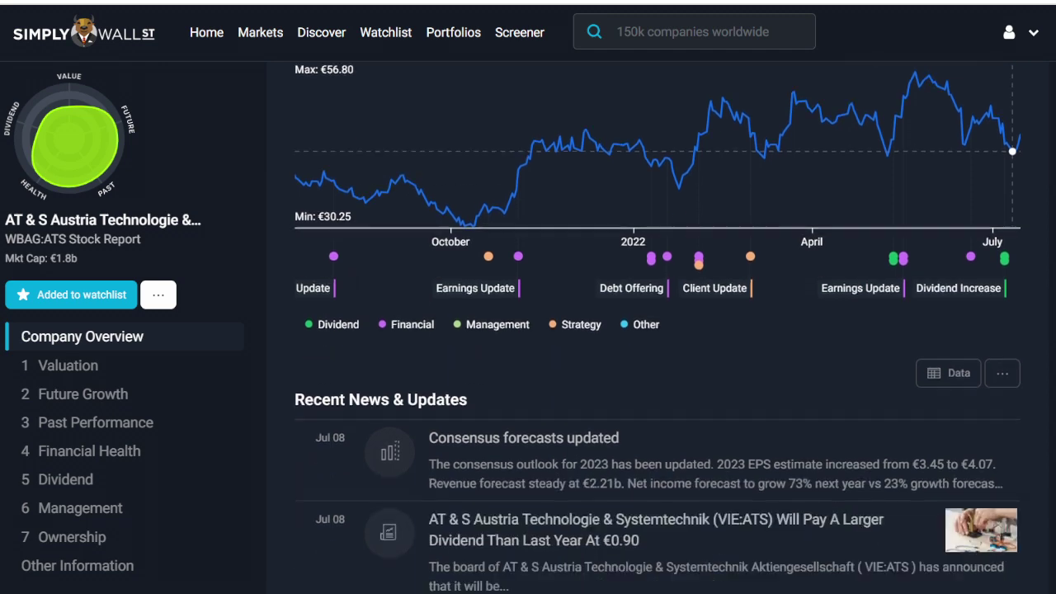
{"action": "scroll", "coordinate": [1012, 182], "scroll_direction": "down", "scroll_amount": 3}
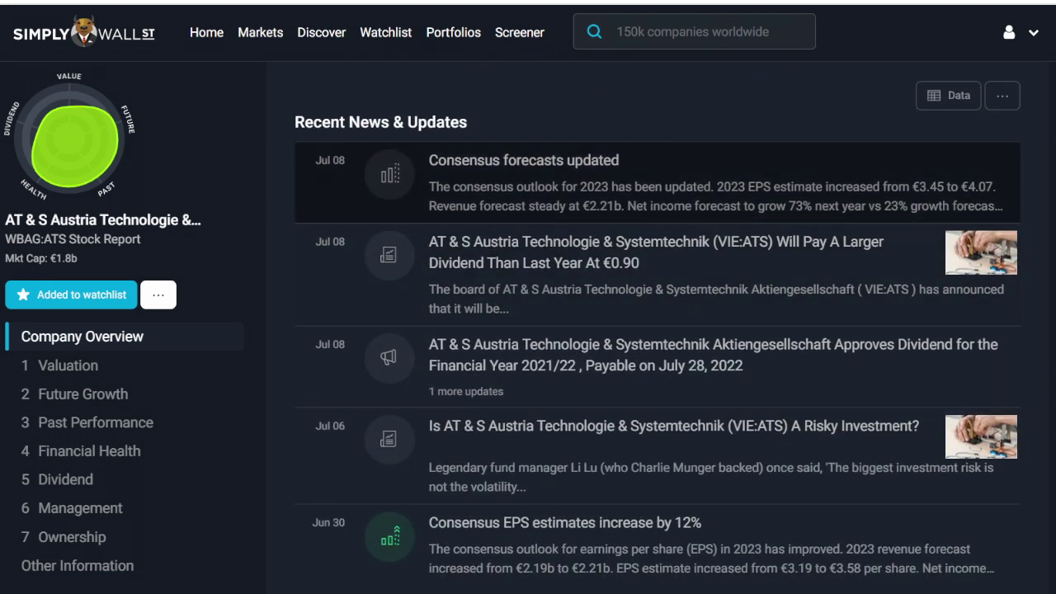
Read the 'Consensus forecasts updated' news item, including its 2023 EPS estimate, then close it.
{"action": "left_click", "coordinate": [1011, 182]}
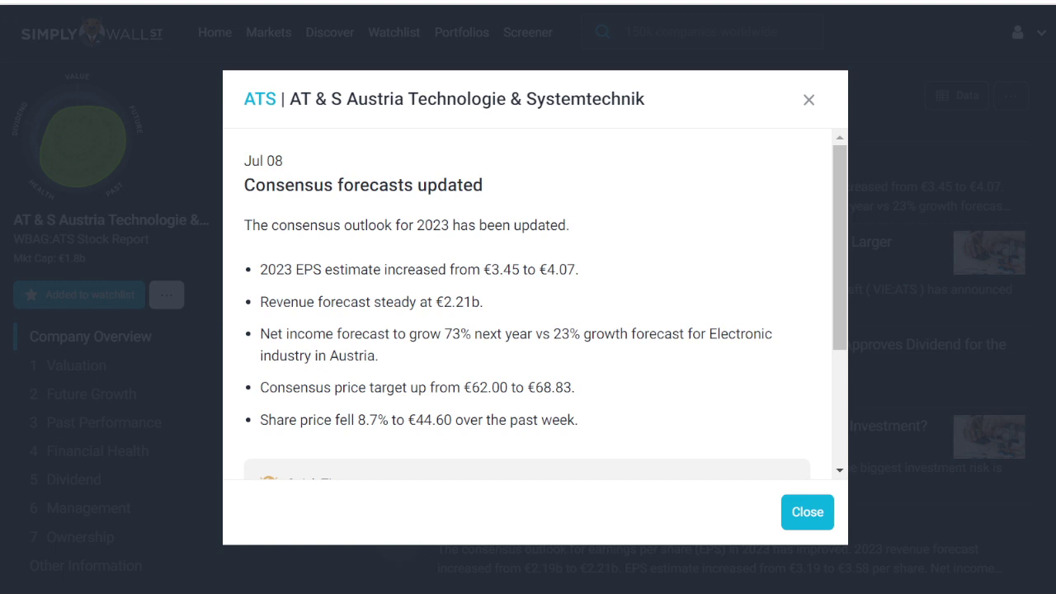
{"action": "triple_click", "coordinate": [508, 269]}
{"action": "left_click", "coordinate": [507, 269]}
{"action": "left_click", "coordinate": [809, 99]}
Jump to section 7 Ownership of the ATS report.
{"action": "scroll", "coordinate": [660, 330], "scroll_direction": "up", "scroll_amount": 7}
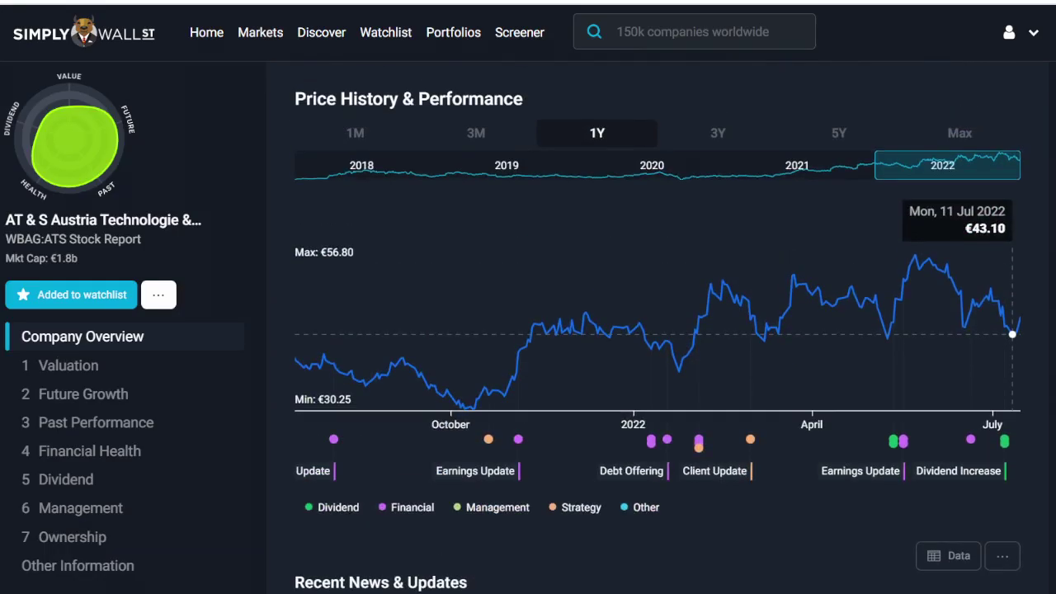
{"action": "scroll", "coordinate": [528, 330], "scroll_direction": "up", "scroll_amount": 6}
{"action": "scroll", "coordinate": [528, 330], "scroll_direction": "down", "scroll_amount": 1}
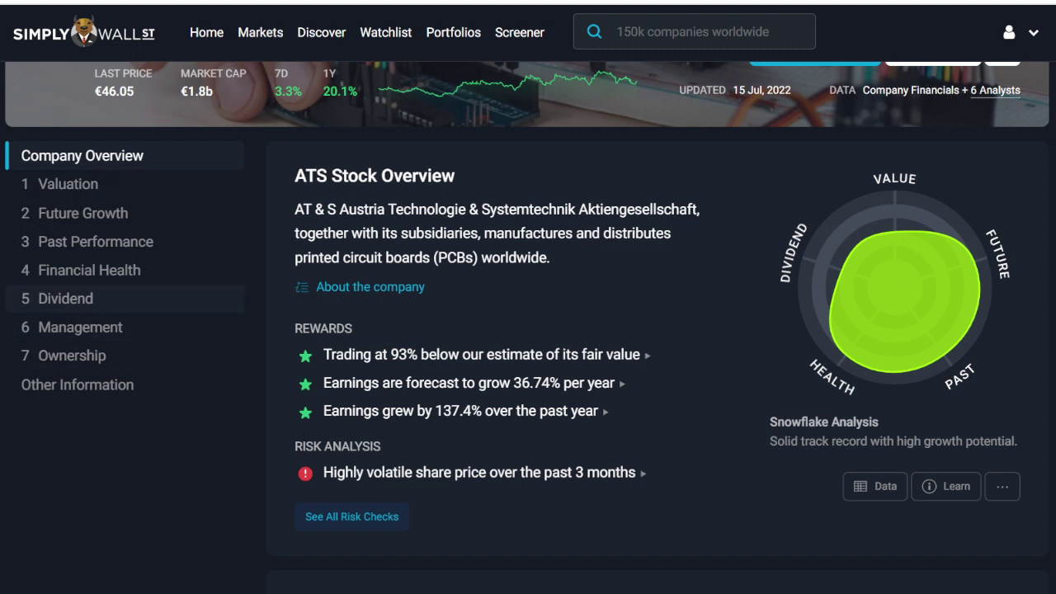
{"action": "left_click", "coordinate": [72, 355]}
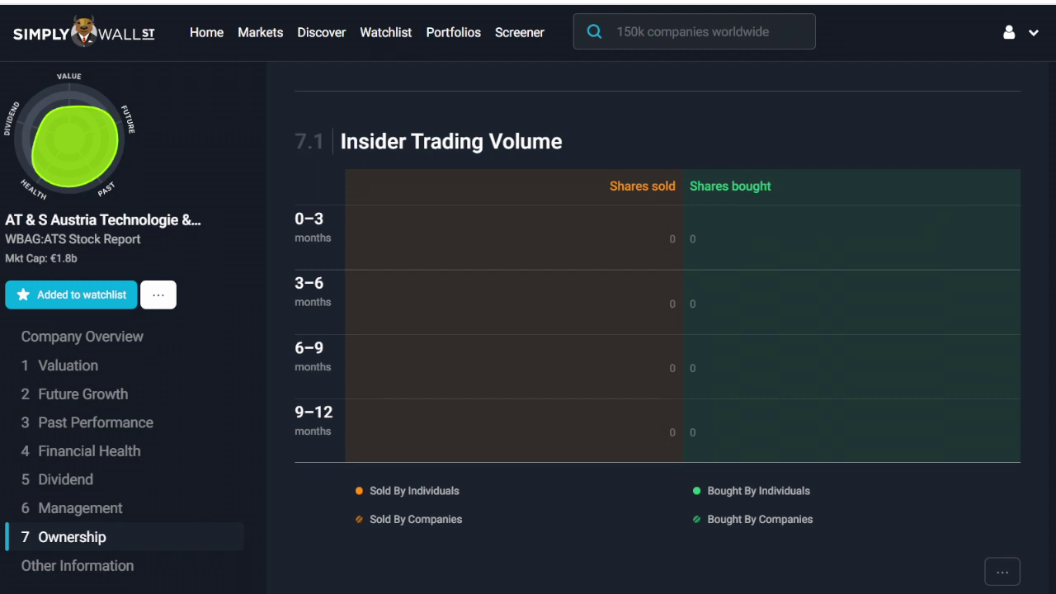
Review Insider Trading Volume and the ownership breakdown, noting General Public at 48.8%.
{"action": "scroll", "coordinate": [657, 330], "scroll_direction": "down", "scroll_amount": 5}
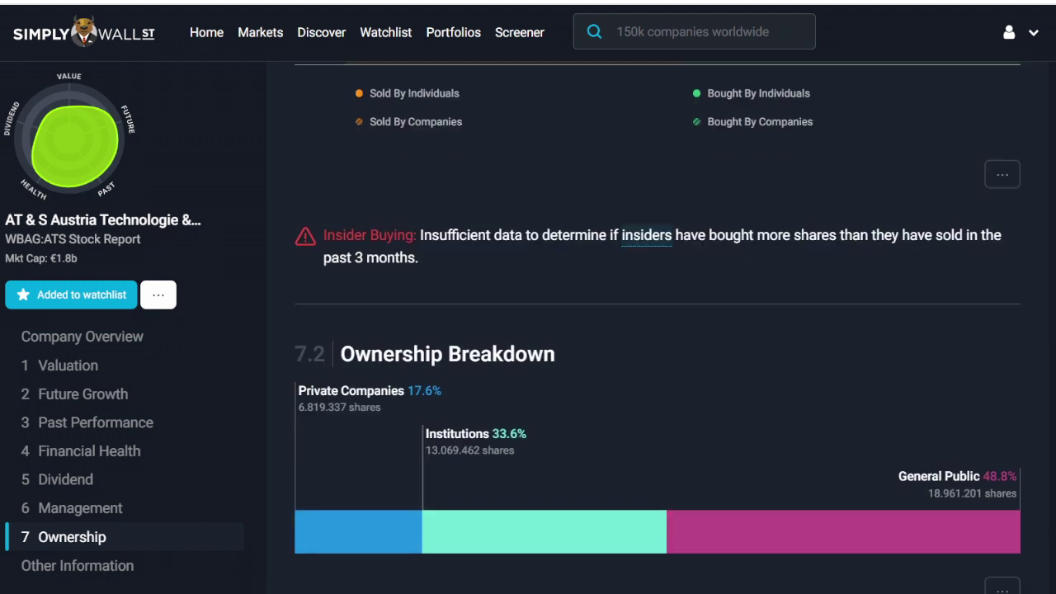
{"action": "scroll", "coordinate": [657, 330], "scroll_direction": "down", "scroll_amount": 3}
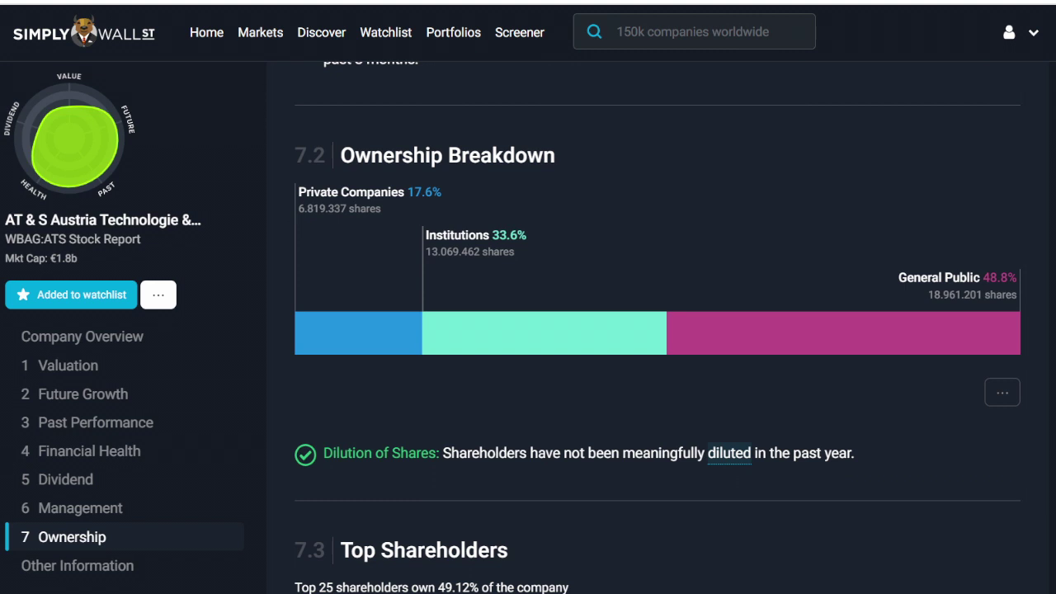
{"action": "left_click_drag", "start_coordinate": [966, 294], "coordinate": [981, 266]}
{"action": "left_click", "coordinate": [980, 267]}
Look over the Top Shareholders list, then jump to section 2 Future Growth.
{"action": "scroll", "coordinate": [658, 330], "scroll_direction": "down", "scroll_amount": 1}
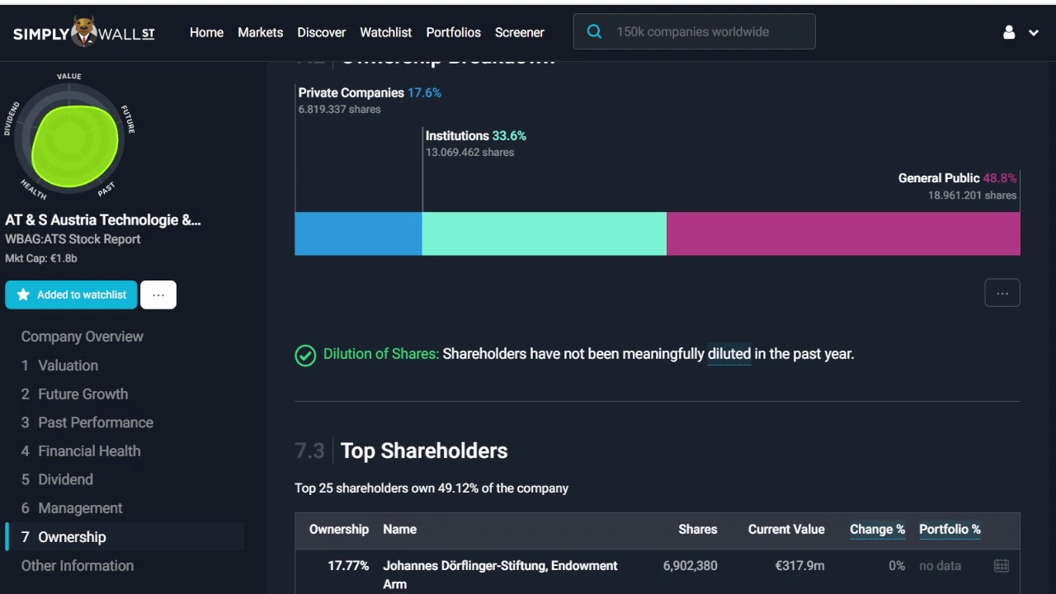
{"action": "scroll", "coordinate": [657, 330], "scroll_direction": "down", "scroll_amount": 1}
{"action": "scroll", "coordinate": [657, 330], "scroll_direction": "up", "scroll_amount": 3}
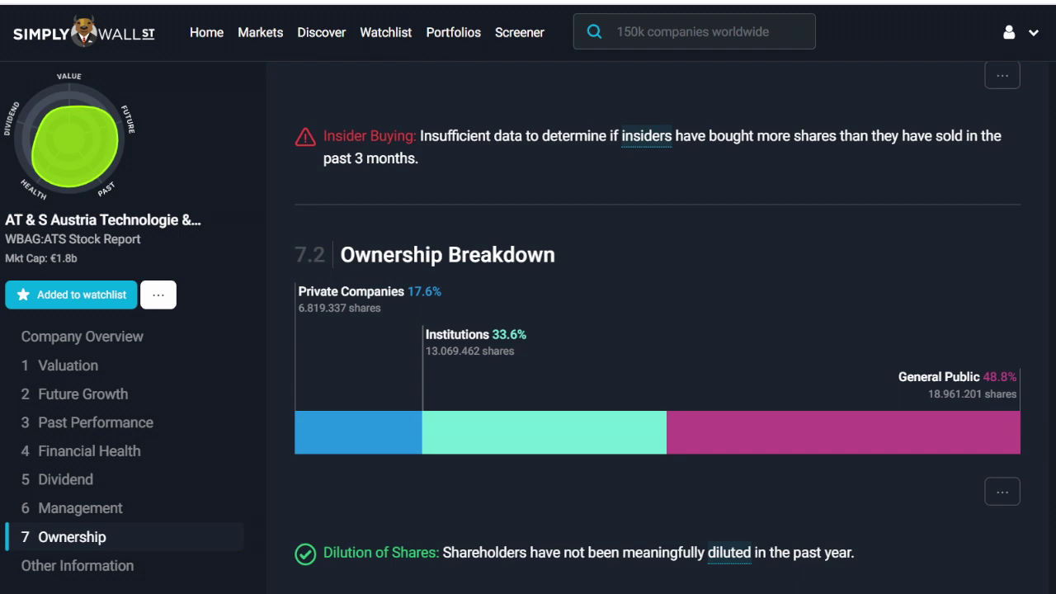
{"action": "scroll", "coordinate": [657, 327], "scroll_direction": "up", "scroll_amount": 20}
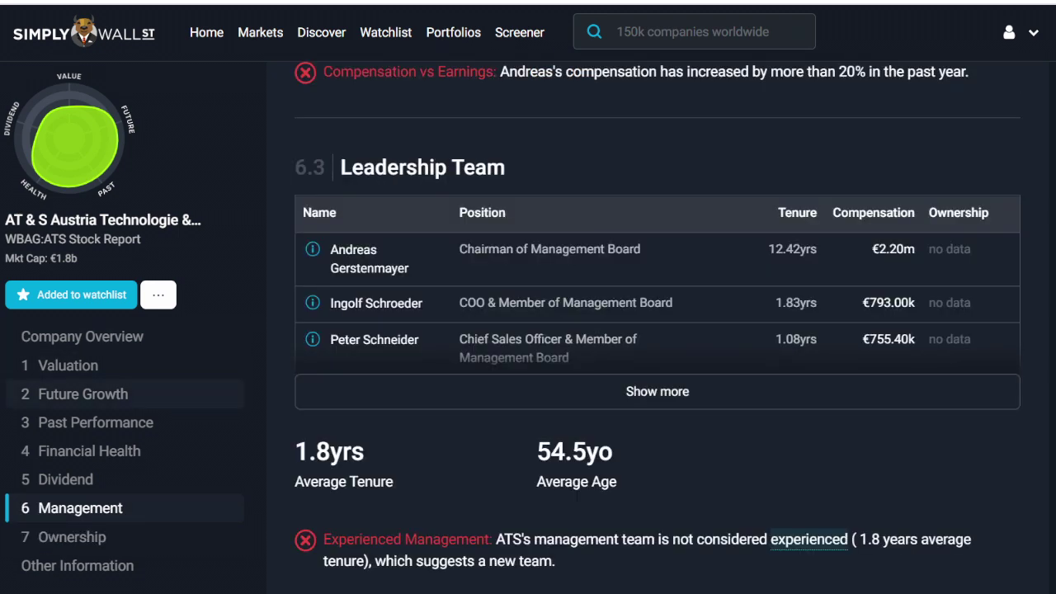
{"action": "left_click", "coordinate": [82, 394]}
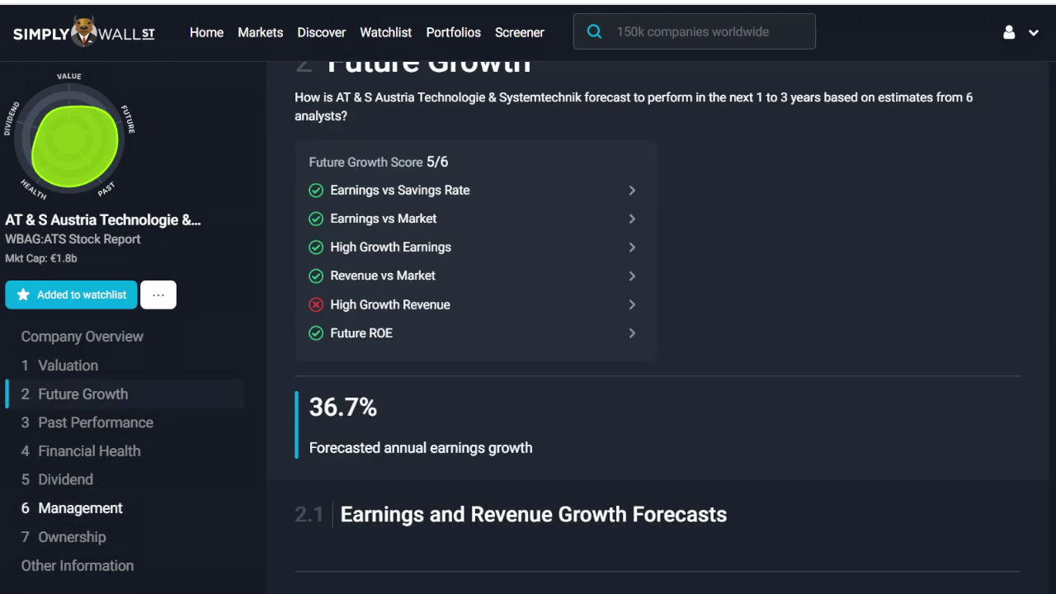
Show Free Cash Flow on the earnings and revenue forecast chart and review the 6-analyst growth checks.
{"action": "scroll", "coordinate": [658, 330], "scroll_direction": "down", "scroll_amount": 5}
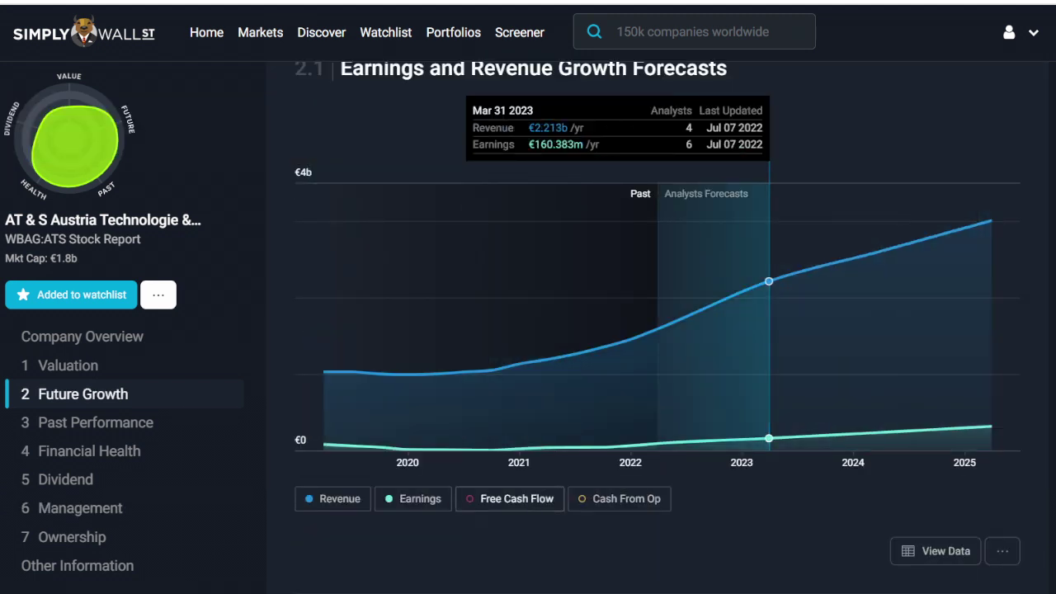
{"action": "left_click", "coordinate": [509, 498]}
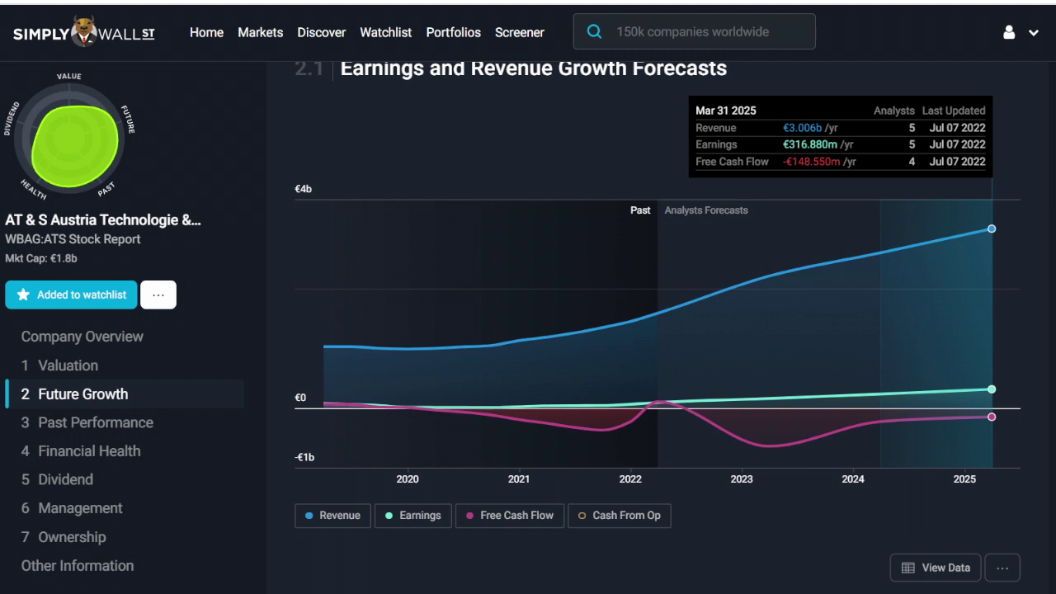
{"action": "scroll", "coordinate": [657, 330], "scroll_direction": "up", "scroll_amount": 1}
{"action": "scroll", "coordinate": [657, 330], "scroll_direction": "down", "scroll_amount": 1}
{"action": "scroll", "coordinate": [657, 330], "scroll_direction": "up", "scroll_amount": 1}
{"action": "scroll", "coordinate": [657, 330], "scroll_direction": "down", "scroll_amount": 1}
{"action": "scroll", "coordinate": [658, 330], "scroll_direction": "up", "scroll_amount": 1}
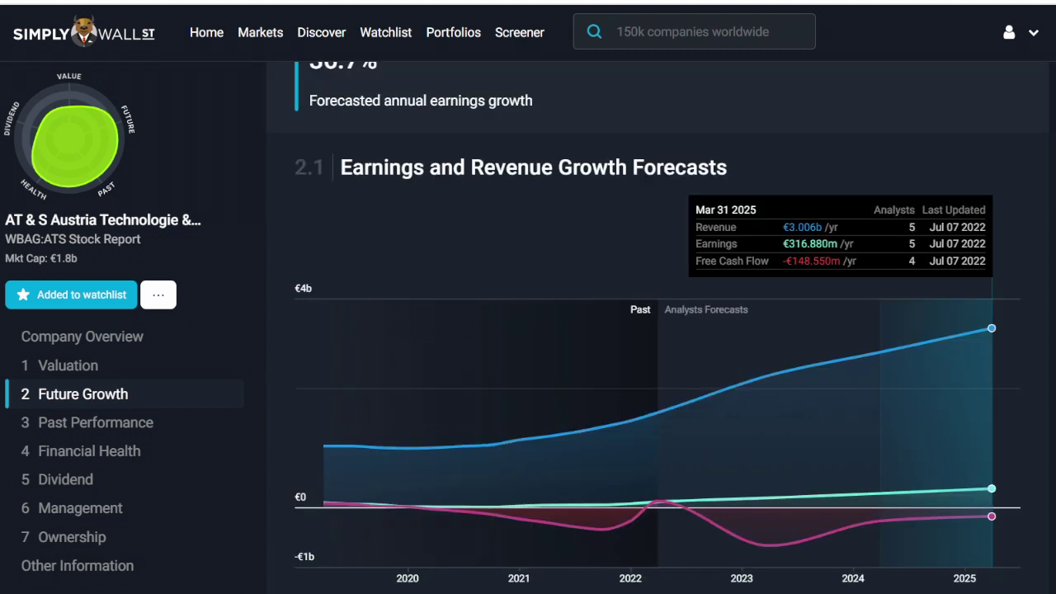
{"action": "scroll", "coordinate": [768, 371], "scroll_direction": "down", "scroll_amount": 1}
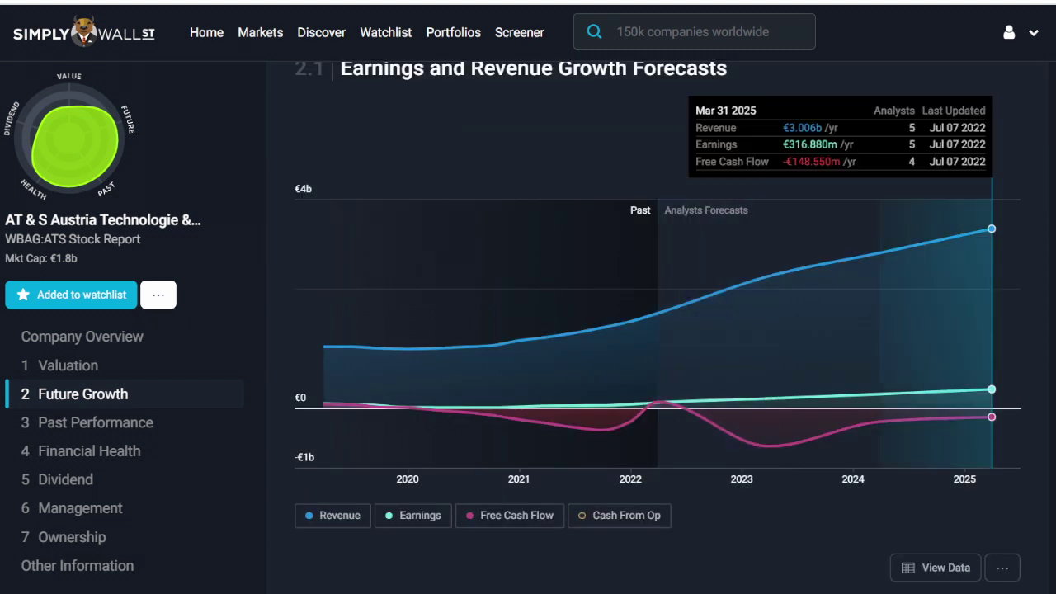
{"action": "scroll", "coordinate": [990, 371], "scroll_direction": "up", "scroll_amount": 3}
{"action": "scroll", "coordinate": [657, 330], "scroll_direction": "down", "scroll_amount": 3}
{"action": "scroll", "coordinate": [990, 371], "scroll_direction": "up", "scroll_amount": 6}
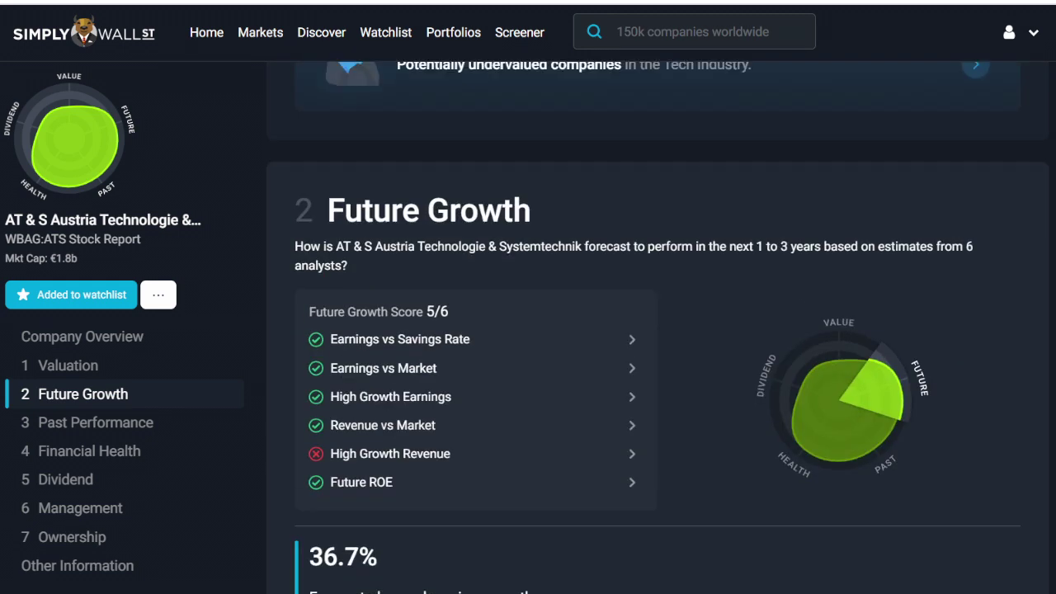
Scroll up through Valuation and Company Overview to the Stock Overview's three rewards and one risk.
{"action": "scroll", "coordinate": [658, 330], "scroll_direction": "up", "scroll_amount": 1}
{"action": "scroll", "coordinate": [658, 330], "scroll_direction": "up", "scroll_amount": 5}
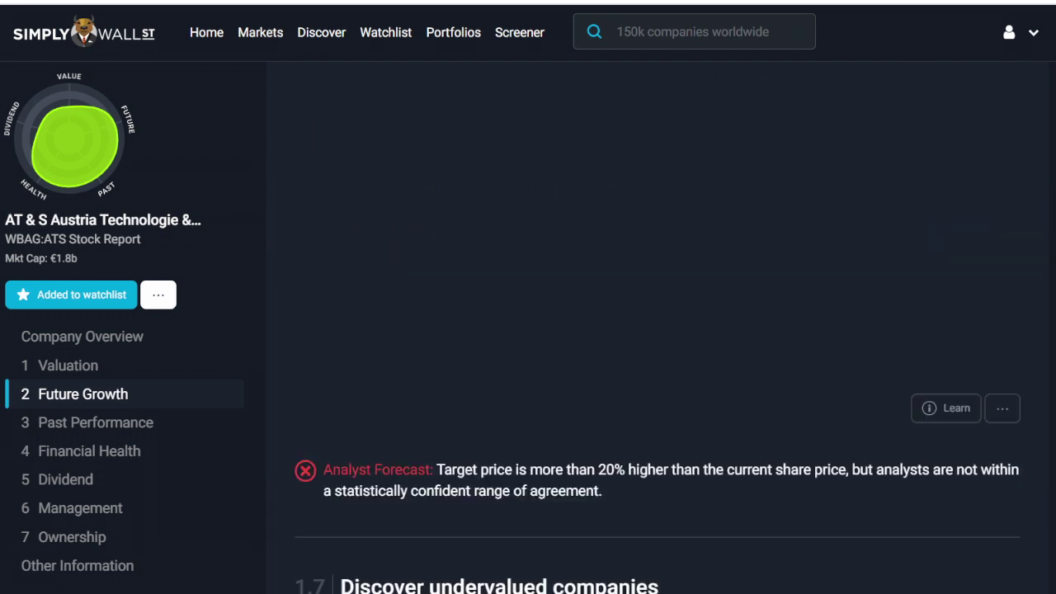
{"action": "scroll", "coordinate": [657, 330], "scroll_direction": "up", "scroll_amount": 10}
{"action": "scroll", "coordinate": [658, 330], "scroll_direction": "down", "scroll_amount": 5}
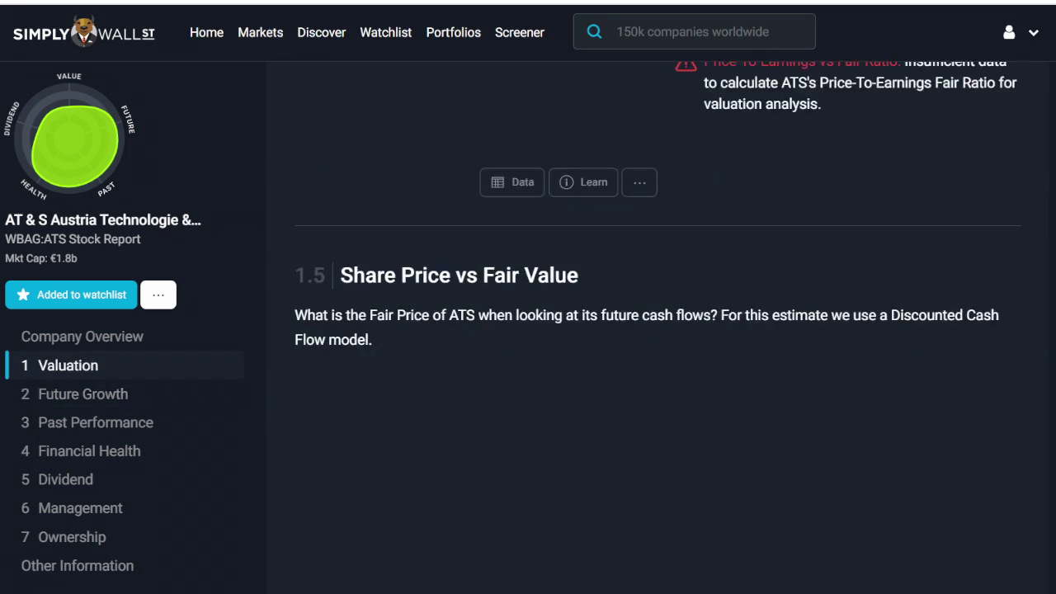
{"action": "scroll", "coordinate": [658, 330], "scroll_direction": "up", "scroll_amount": 8}
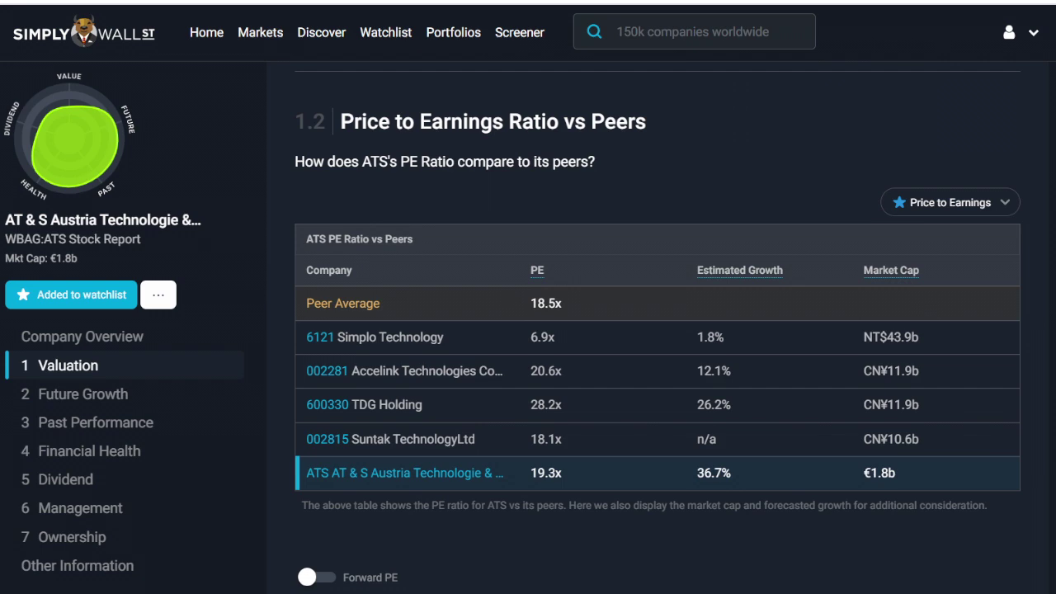
{"action": "scroll", "coordinate": [658, 330], "scroll_direction": "up", "scroll_amount": 2}
{"action": "scroll", "coordinate": [658, 330], "scroll_direction": "up", "scroll_amount": 10}
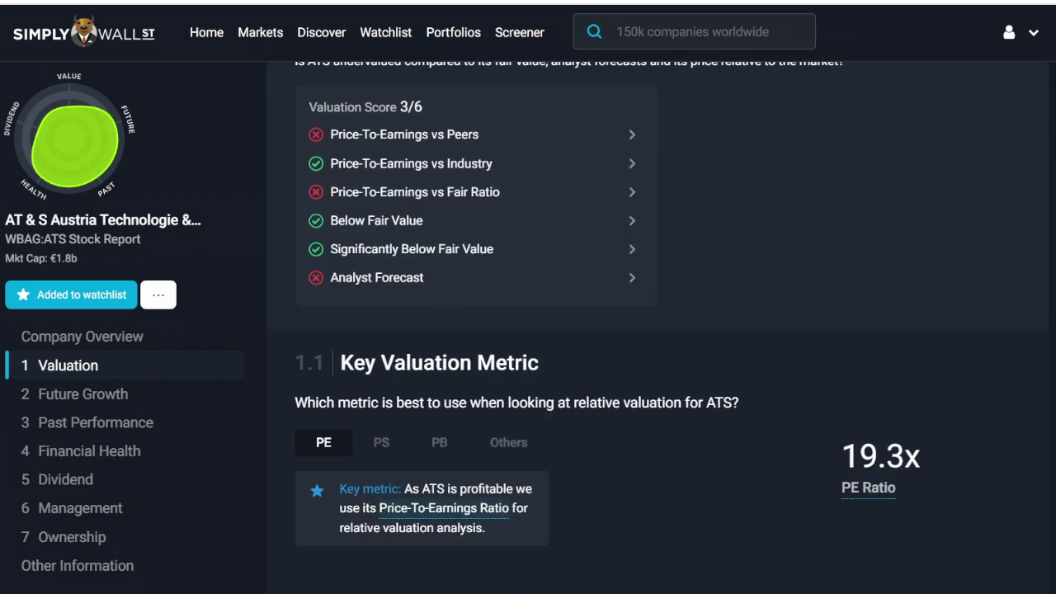
{"action": "scroll", "coordinate": [658, 330], "scroll_direction": "up", "scroll_amount": 6}
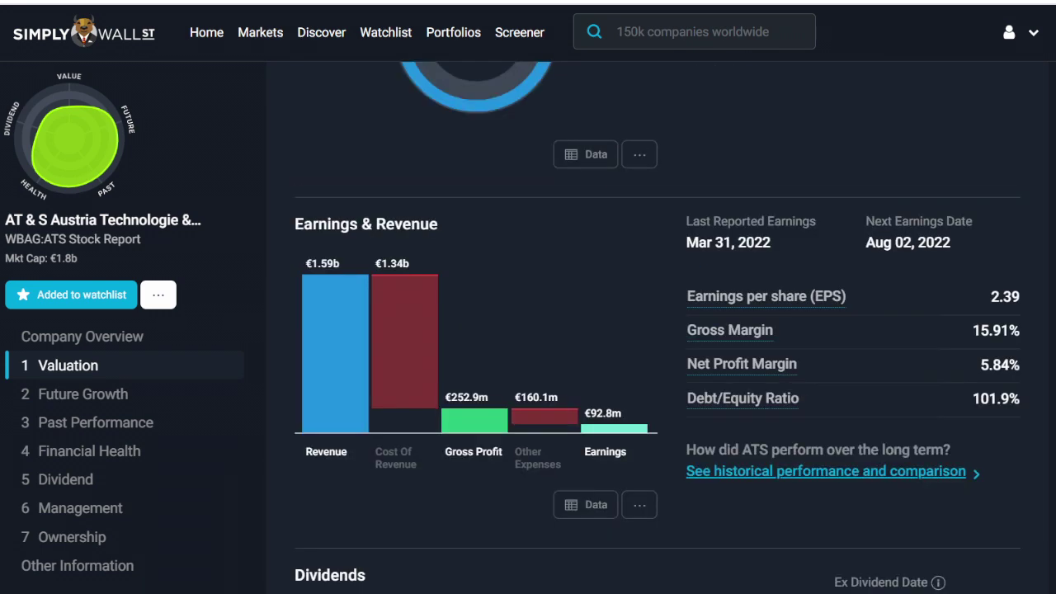
{"action": "scroll", "coordinate": [657, 330], "scroll_direction": "up", "scroll_amount": 5}
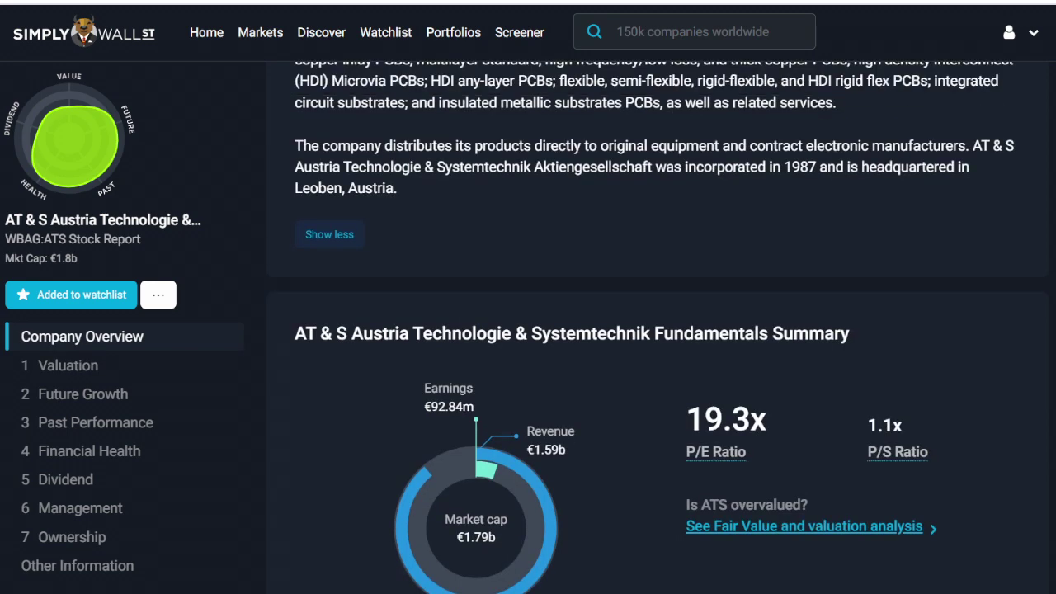
{"action": "scroll", "coordinate": [658, 330], "scroll_direction": "up", "scroll_amount": 4}
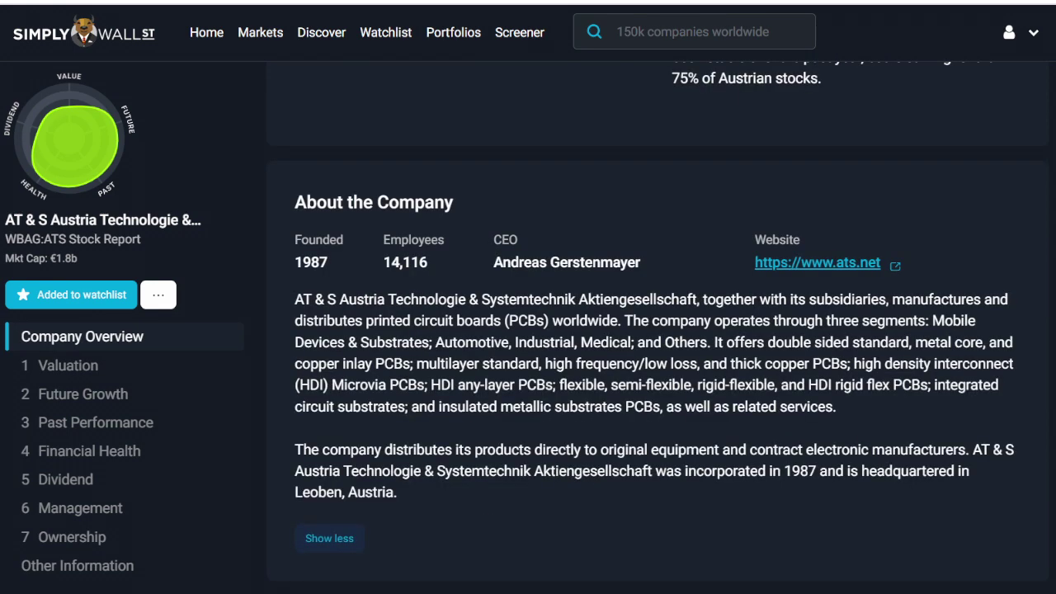
{"action": "scroll", "coordinate": [658, 330], "scroll_direction": "up", "scroll_amount": 5}
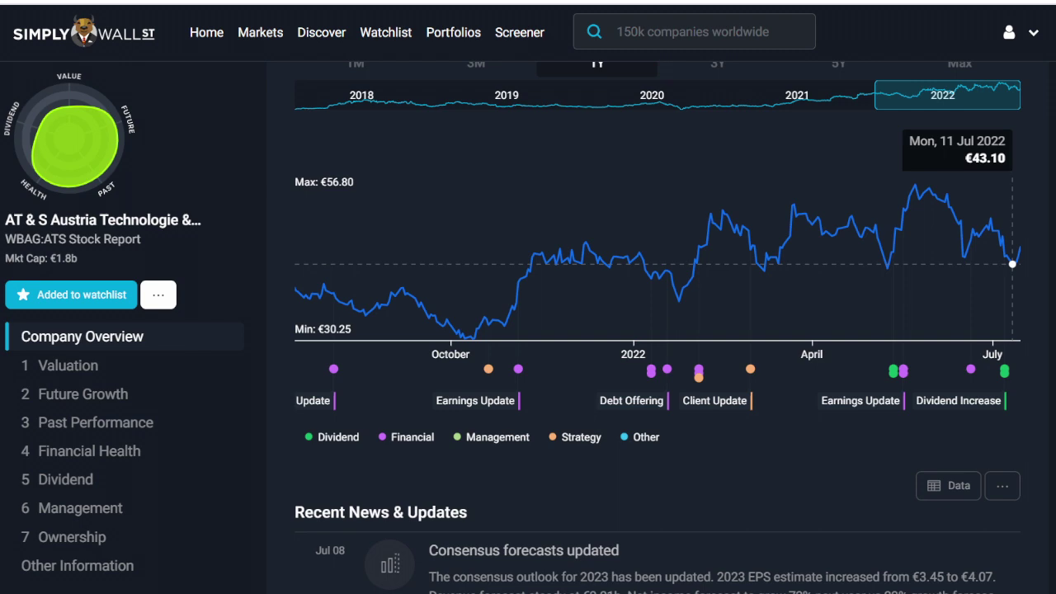
{"action": "scroll", "coordinate": [658, 330], "scroll_direction": "up", "scroll_amount": 5}
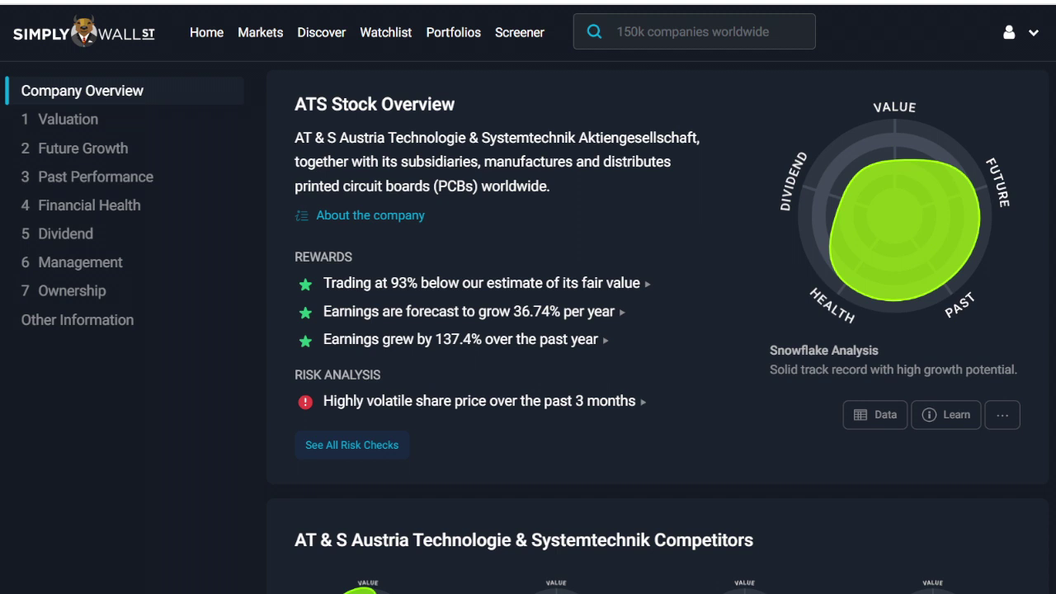
{"action": "key", "text": "alt+Left"}
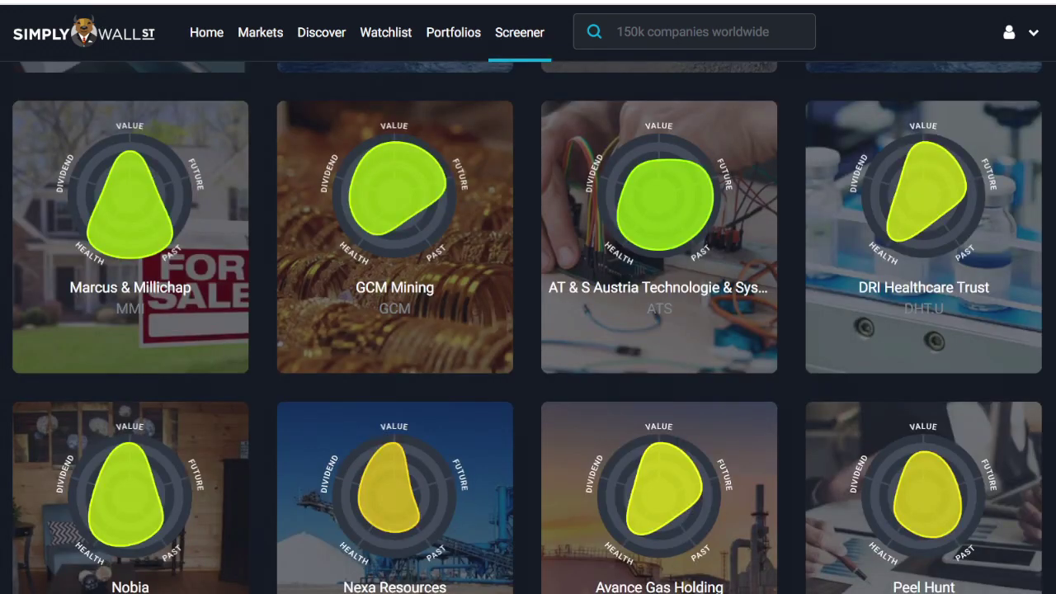
{"action": "scroll", "coordinate": [527, 327], "scroll_direction": "down", "scroll_amount": 1}
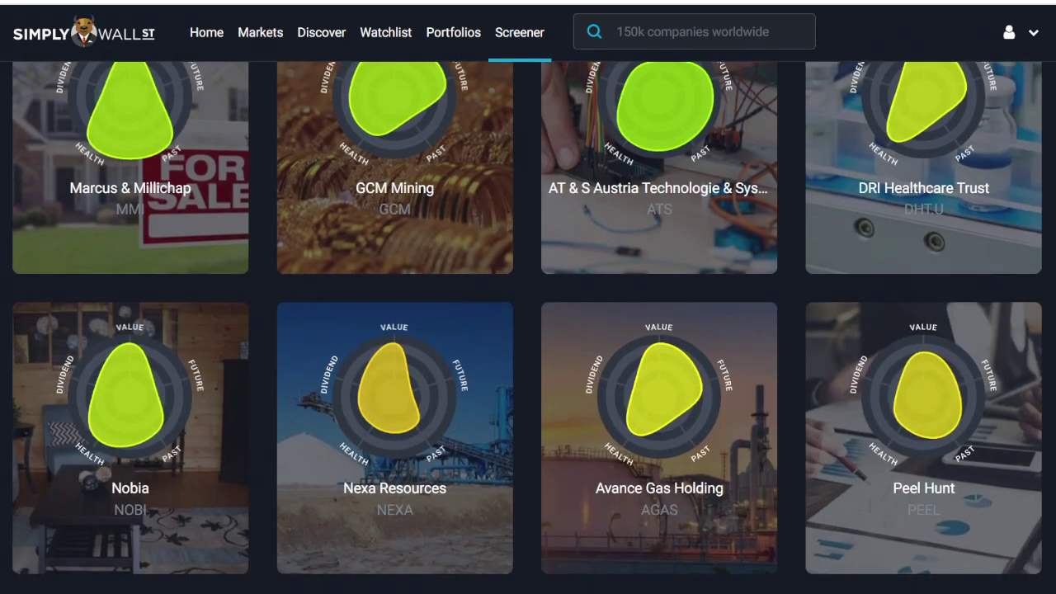
{"action": "scroll", "coordinate": [527, 327], "scroll_direction": "down", "scroll_amount": 1}
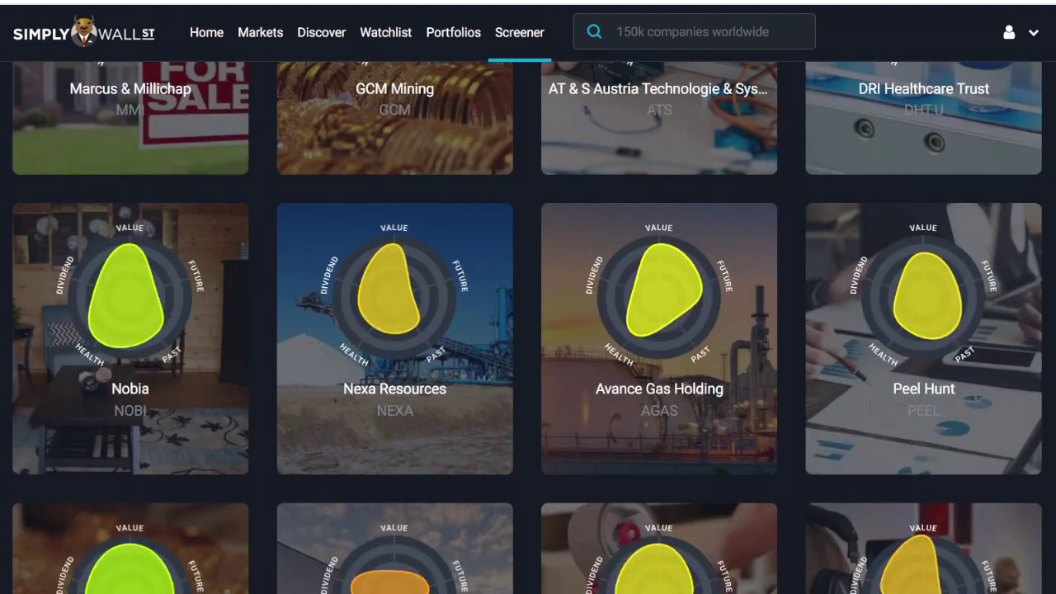
{"action": "scroll", "coordinate": [527, 327], "scroll_direction": "down", "scroll_amount": 1}
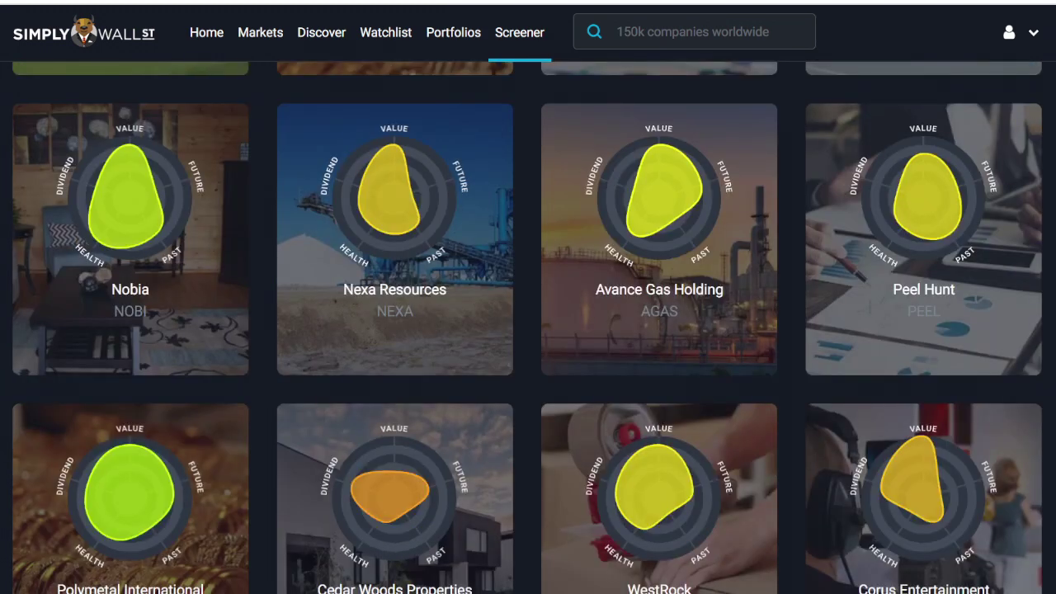
{"action": "scroll", "coordinate": [527, 328], "scroll_direction": "down", "scroll_amount": 1}
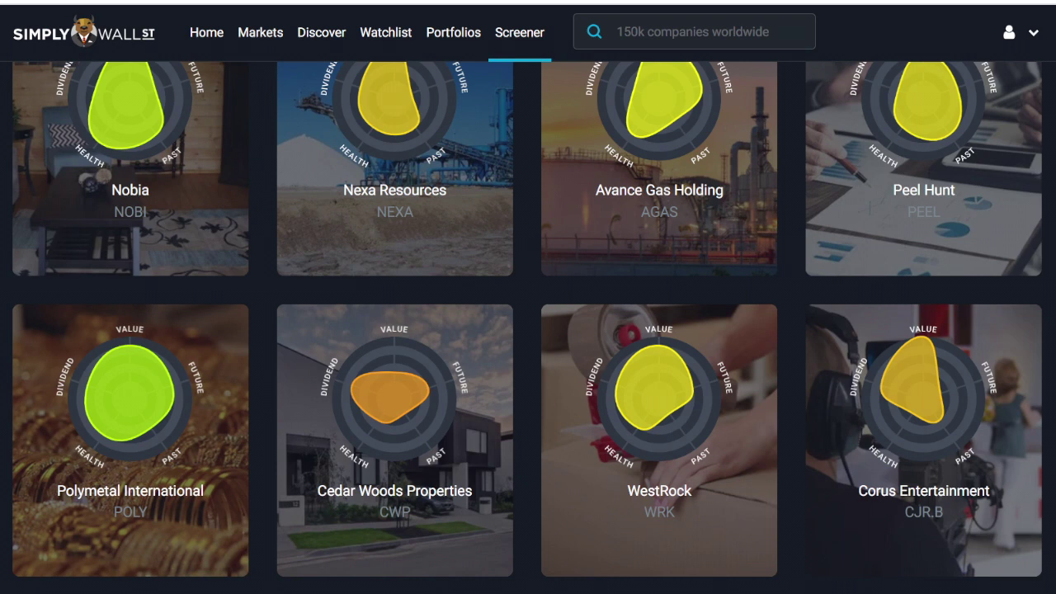
{"action": "scroll", "coordinate": [527, 327], "scroll_direction": "down", "scroll_amount": 5}
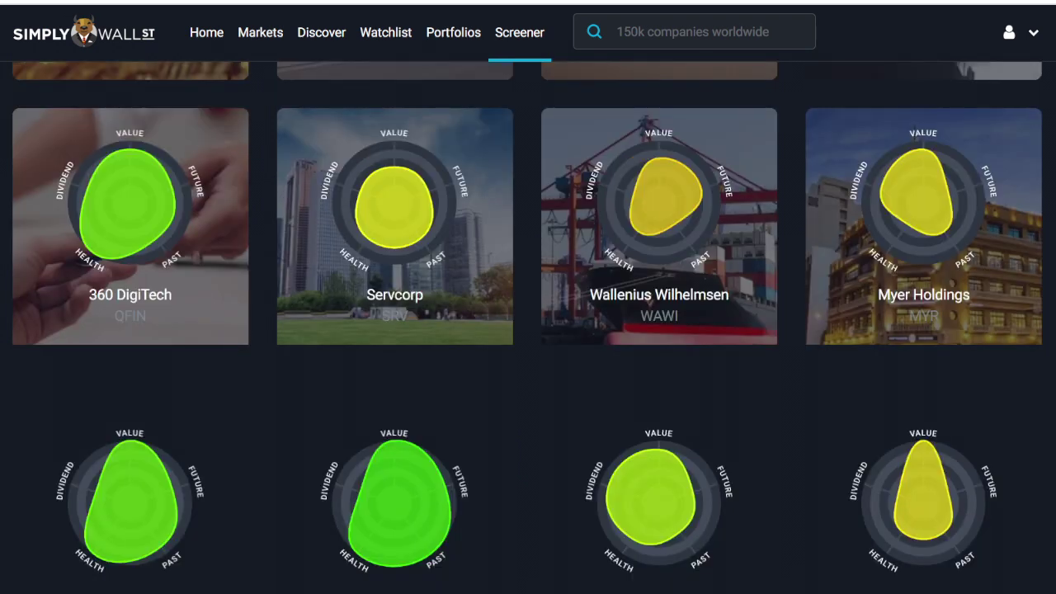
{"action": "scroll", "coordinate": [527, 327], "scroll_direction": "down", "scroll_amount": 4}
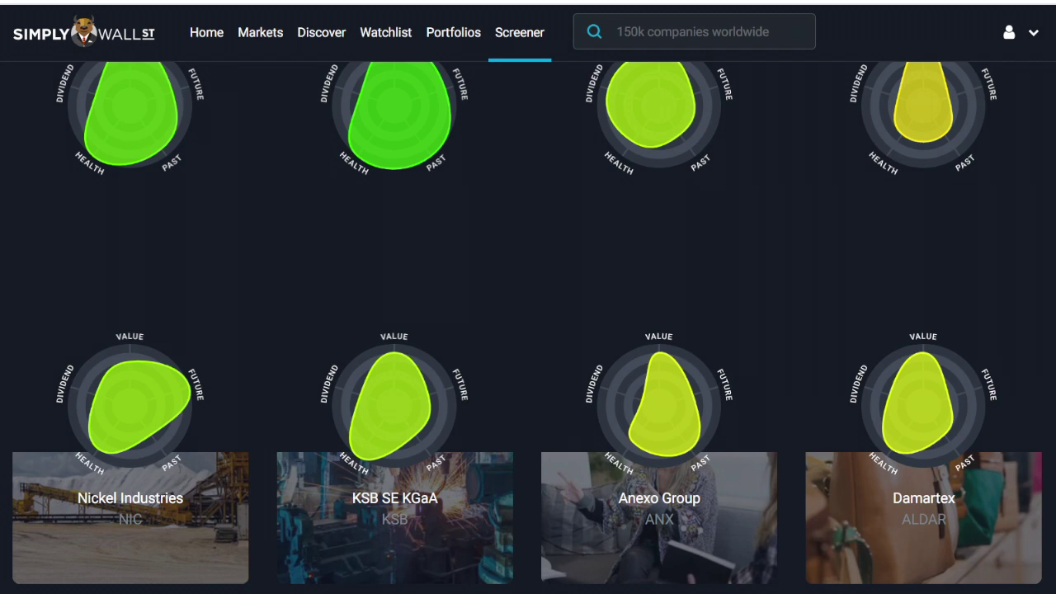
{"action": "scroll", "coordinate": [528, 327], "scroll_direction": "down", "scroll_amount": 5}
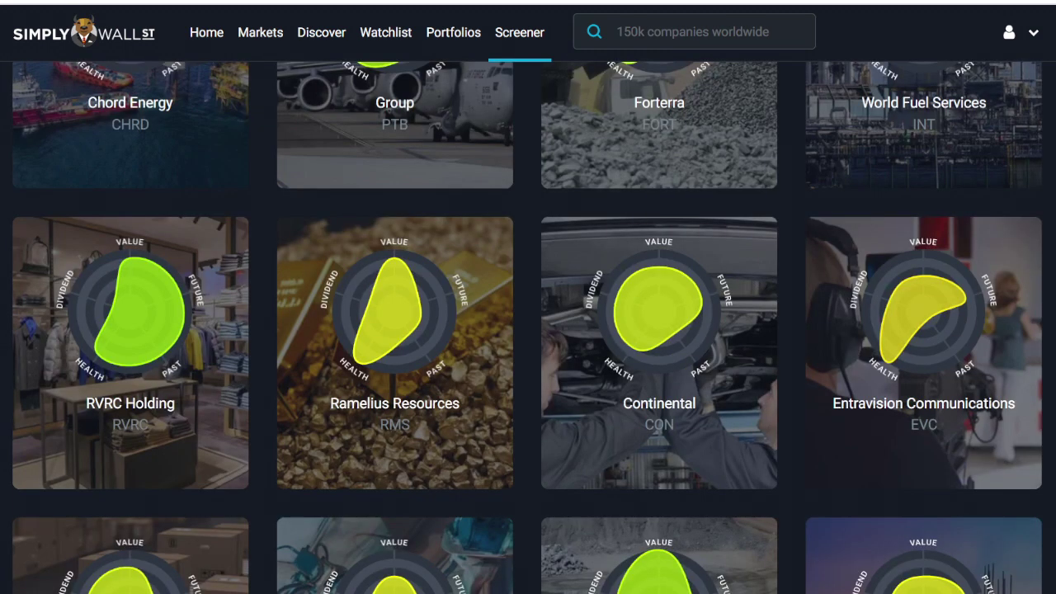
{"action": "scroll", "coordinate": [527, 327], "scroll_direction": "down", "scroll_amount": 2}
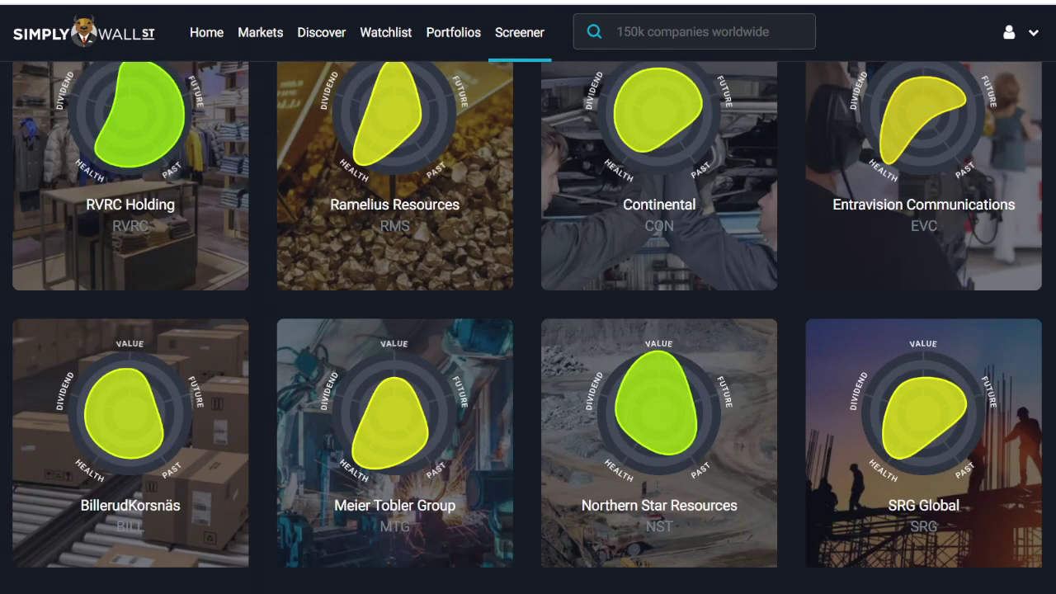
{"action": "scroll", "coordinate": [527, 327], "scroll_direction": "down", "scroll_amount": 3}
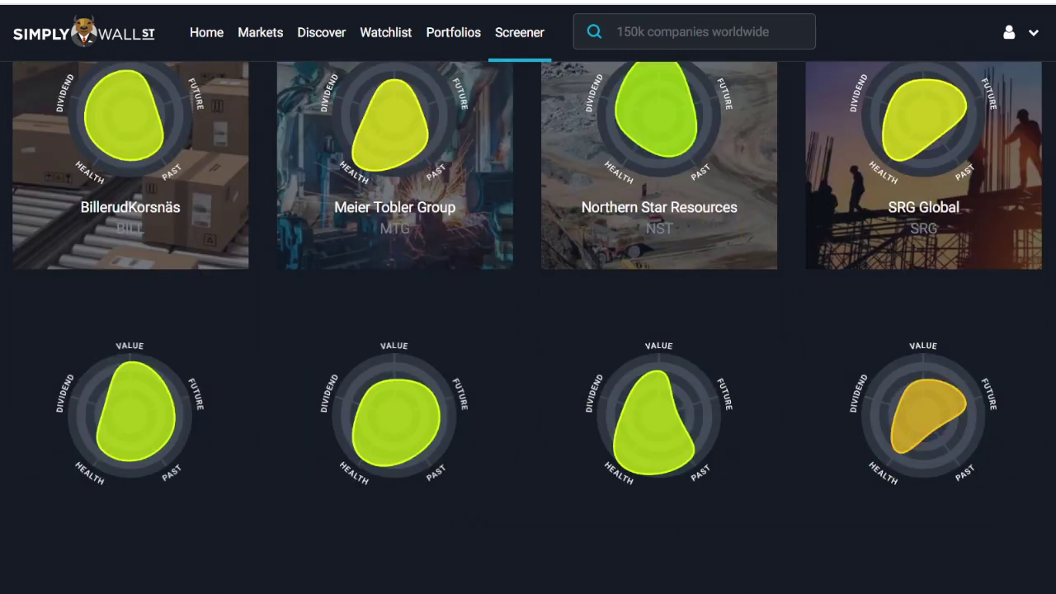
{"action": "scroll", "coordinate": [527, 328], "scroll_direction": "up", "scroll_amount": 6}
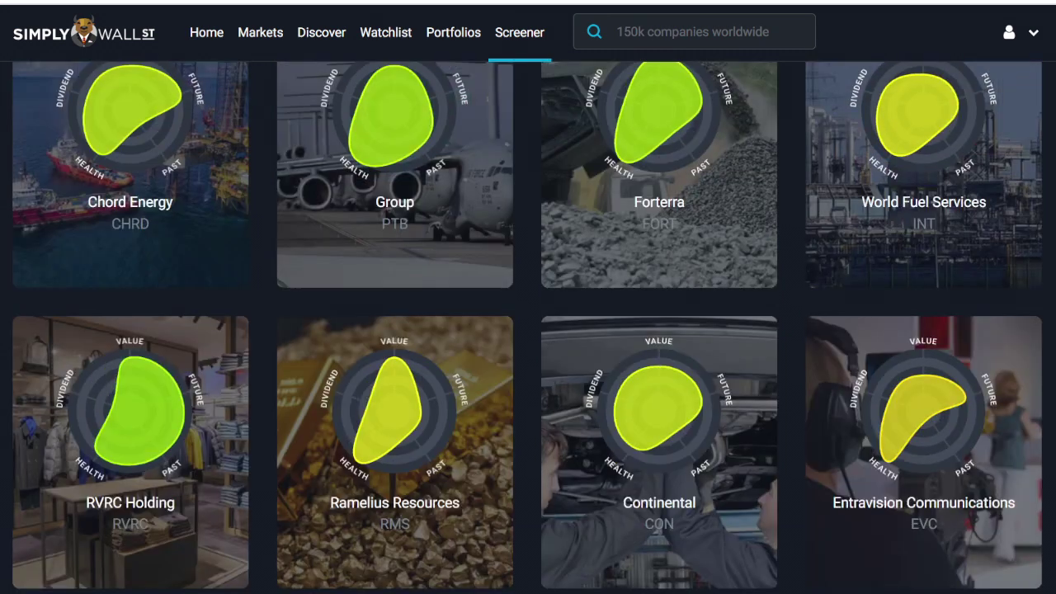